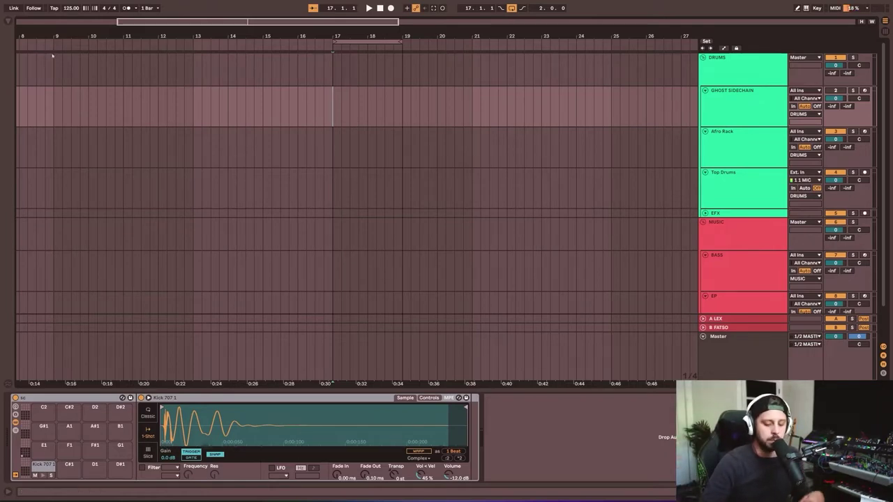
# - Leave full-screen view and show the file commands for saving the set as a template or default set
pyautogui.press('F11')
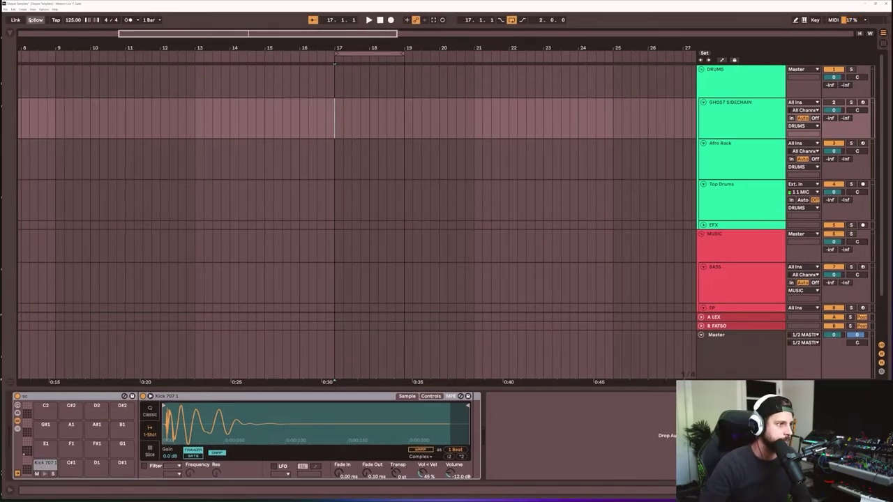
pyautogui.click(6, 9)
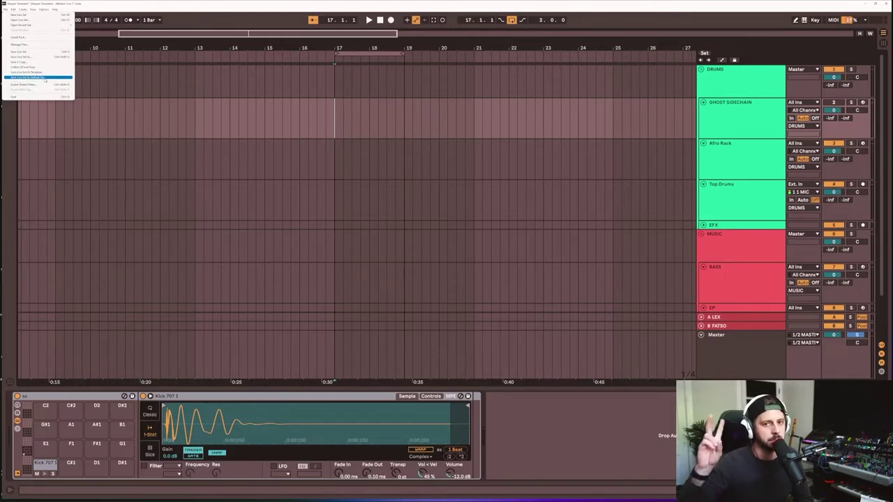
pyautogui.press('Escape')
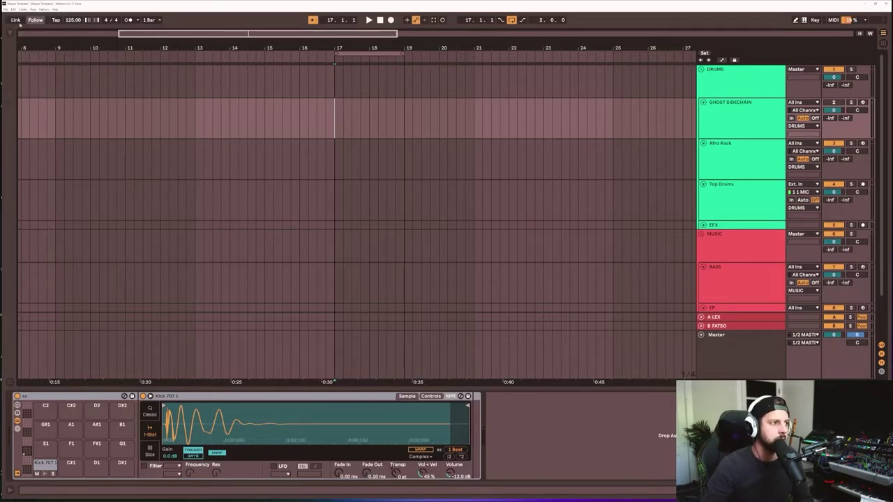
# - List all saved sets in the browser's Templates category without the "eq" search filter and look through them
pyautogui.hotkey('ctrl', 'alt', 'b')
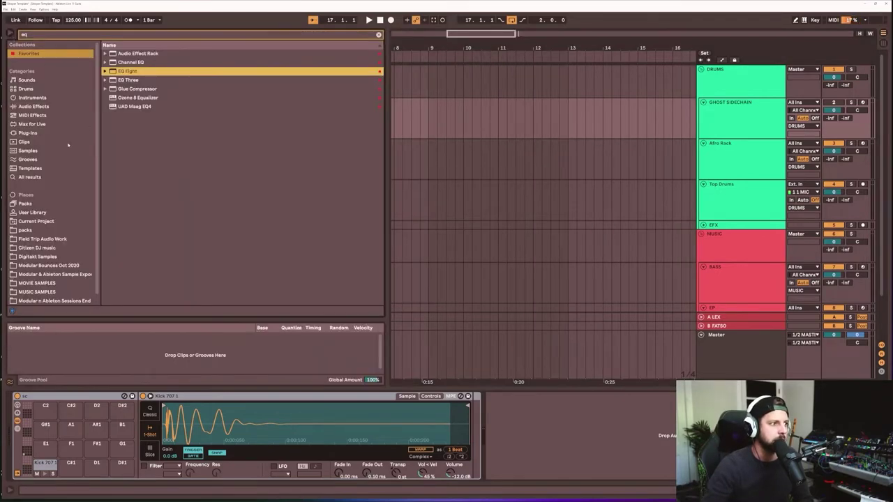
pyautogui.click(32, 168)
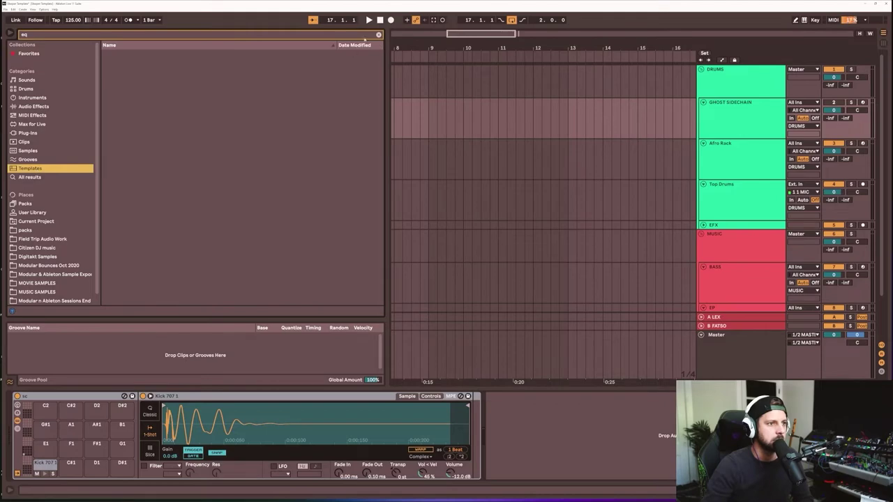
pyautogui.click(378, 35)
pyautogui.scroll(-4, 202, 78)
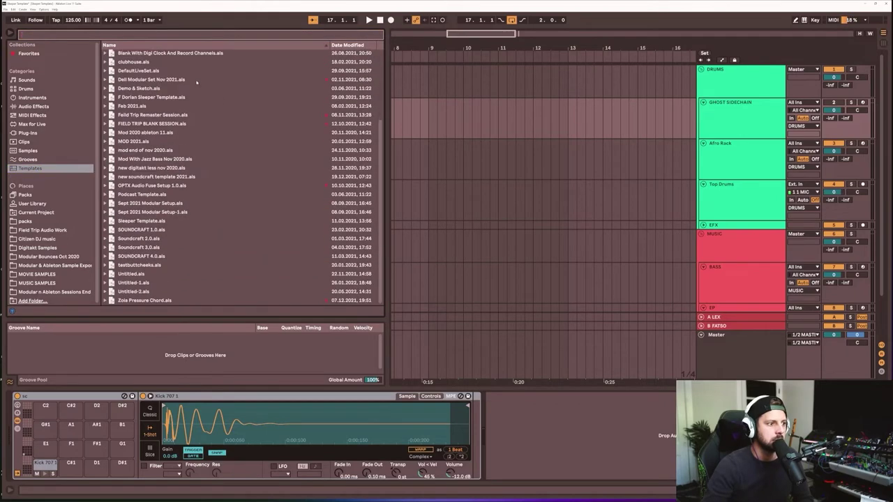
pyautogui.scroll(4, 166, 265)
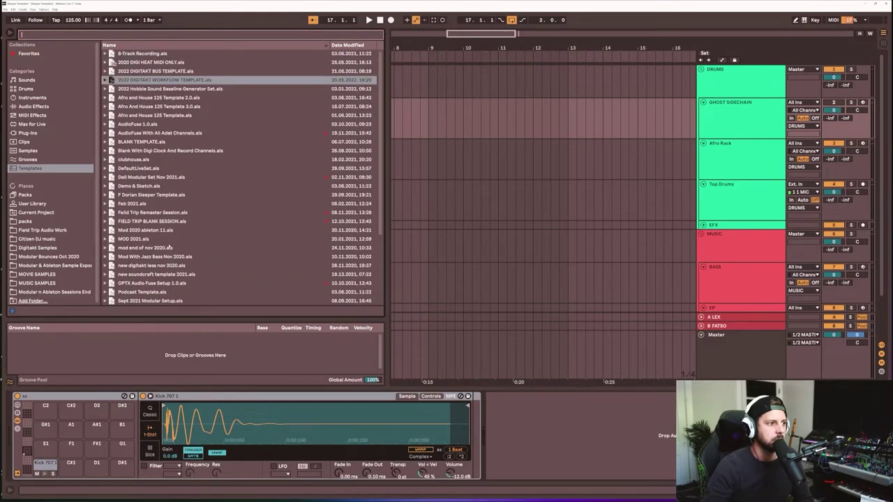
pyautogui.scroll(-4, 169, 247)
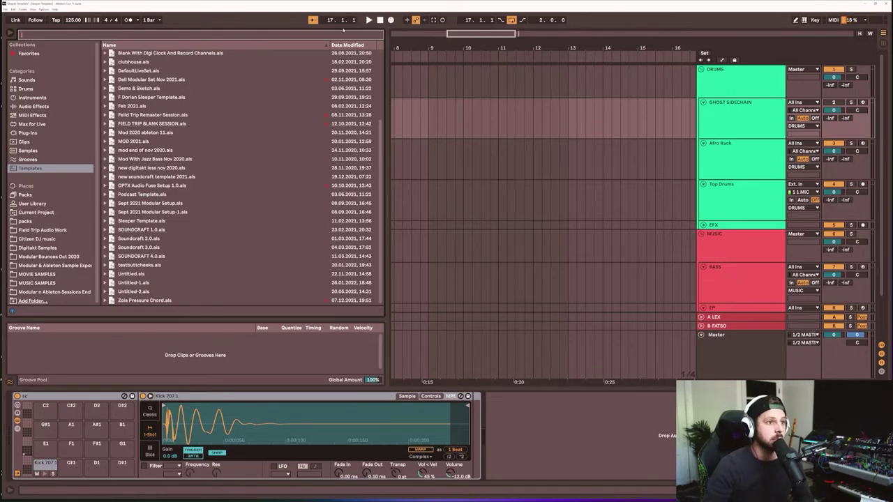
# - Narrow the browser, select BLANK TEMPLATE.als among the templates, and hide the browser again
pyautogui.moveTo(385, 210); pyautogui.dragTo(298, 209)
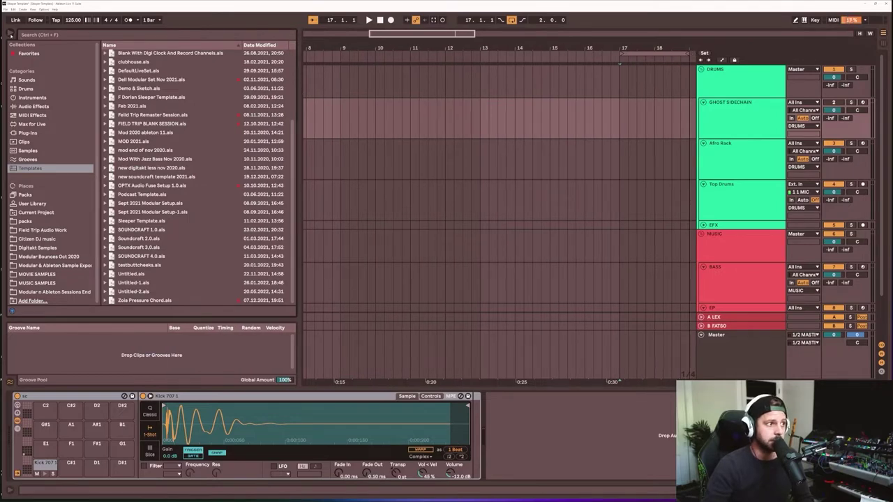
pyautogui.scroll(4, 161, 145)
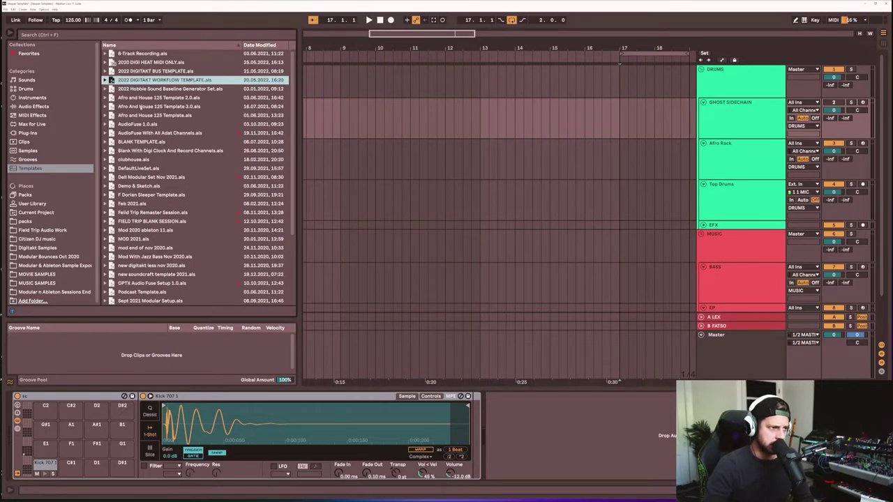
pyautogui.click(142, 143)
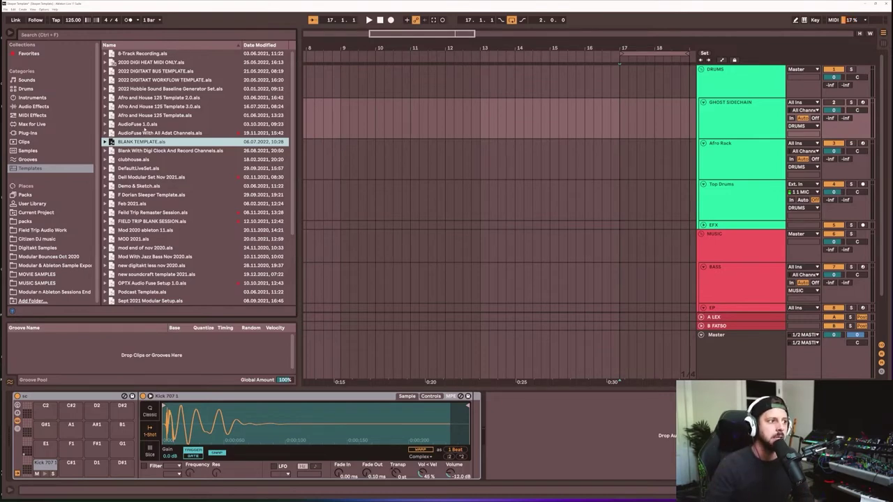
pyautogui.scroll(-4, 140, 105)
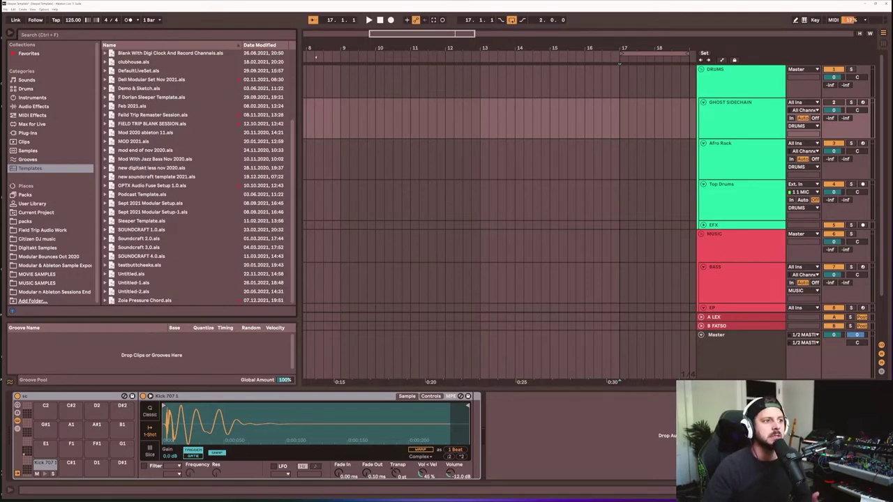
pyautogui.click(8, 33)
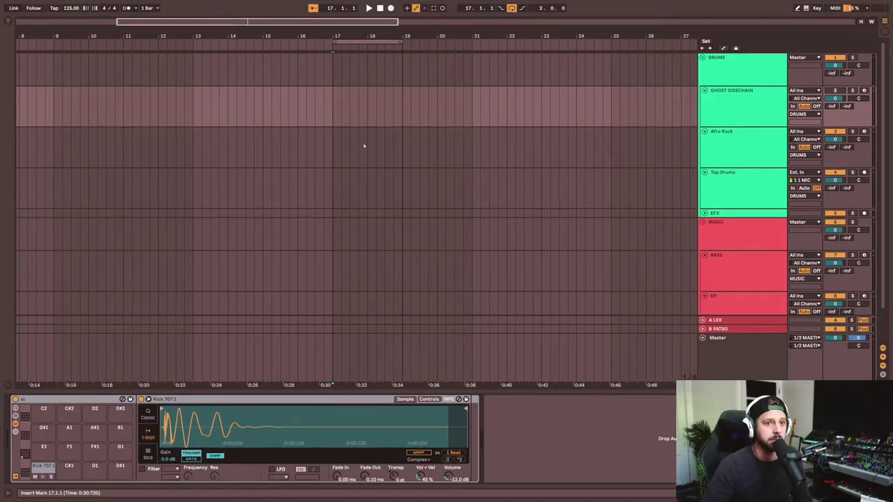
# - Select bars 17 to 19 on the GHOST SIDECHAIN track in the arrangement
pyautogui.click(733, 115)
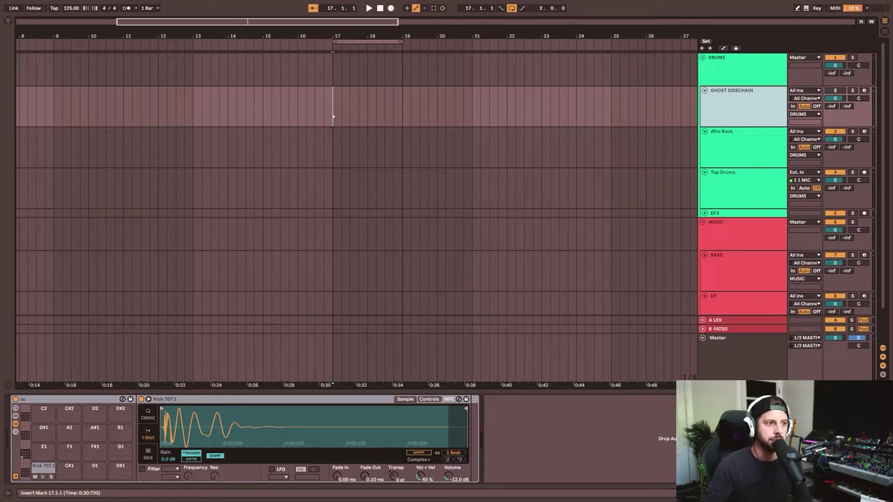
pyautogui.moveTo(333, 117); pyautogui.dragTo(401, 115)
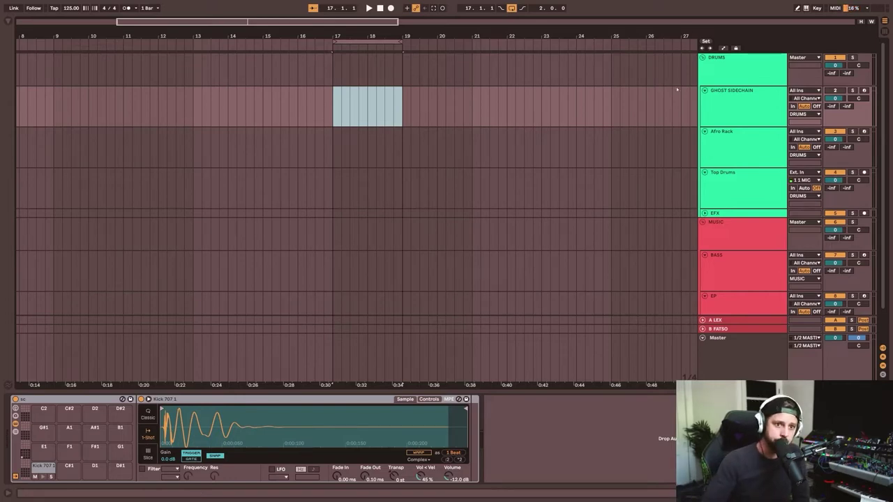
# - Set the low-cut frequency of the EQ Eight on the DRUMS group to 29.0 Hz
pyautogui.scroll(-2, 665, 150)
pyautogui.scroll(2, 668, 145)
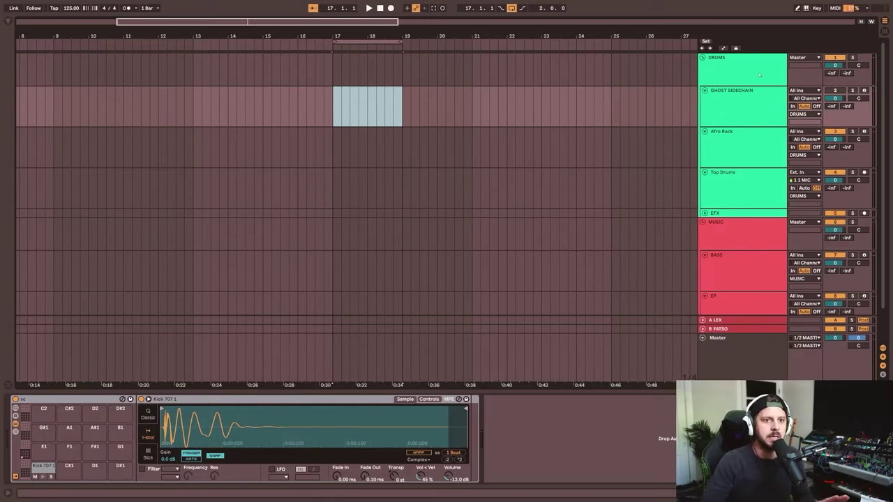
pyautogui.press('Up')
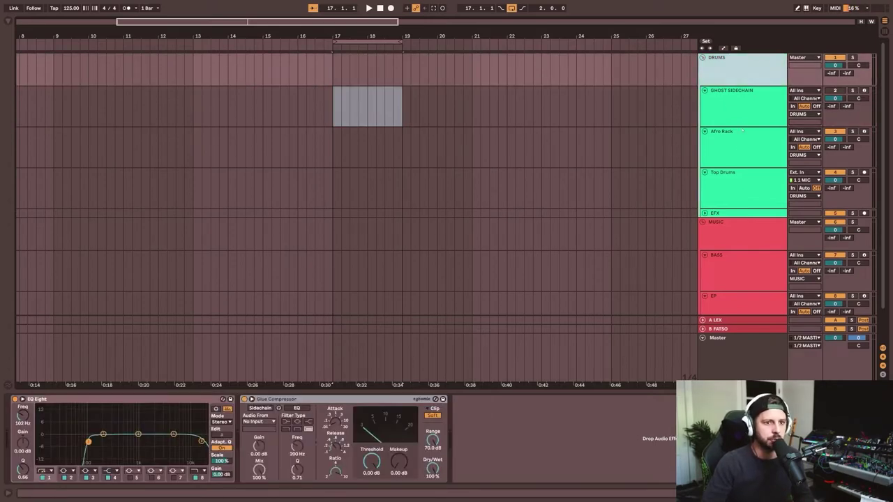
pyautogui.moveTo(88, 441); pyautogui.dragTo(62, 441)
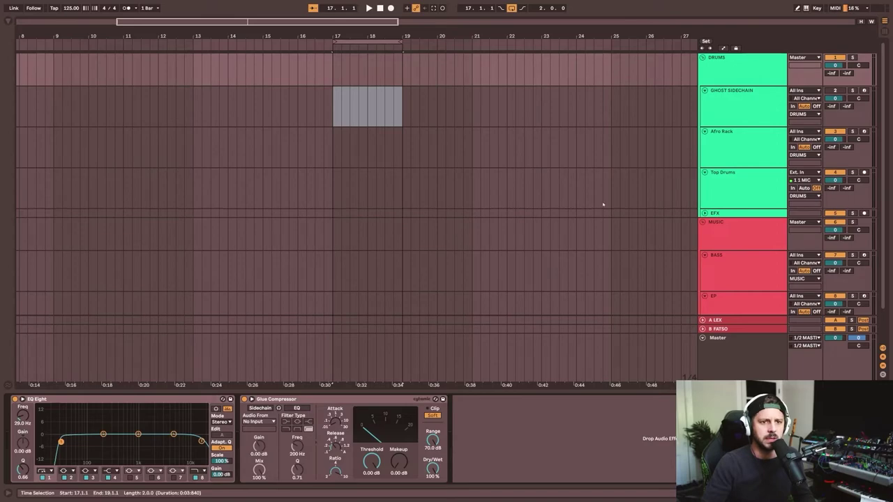
# - Review the device chains on Top Drums, the DRUMS and MUSIC groups, BASS and EP
pyautogui.click(754, 183)
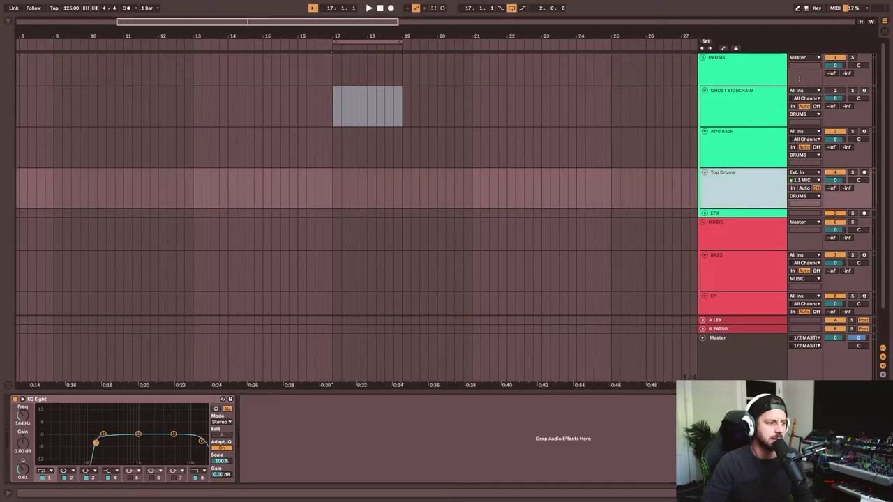
pyautogui.click(744, 66)
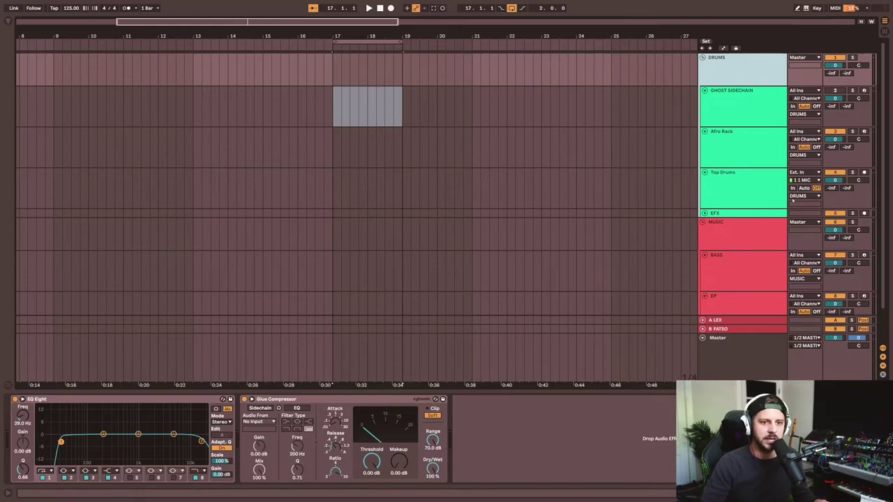
pyautogui.click(757, 231)
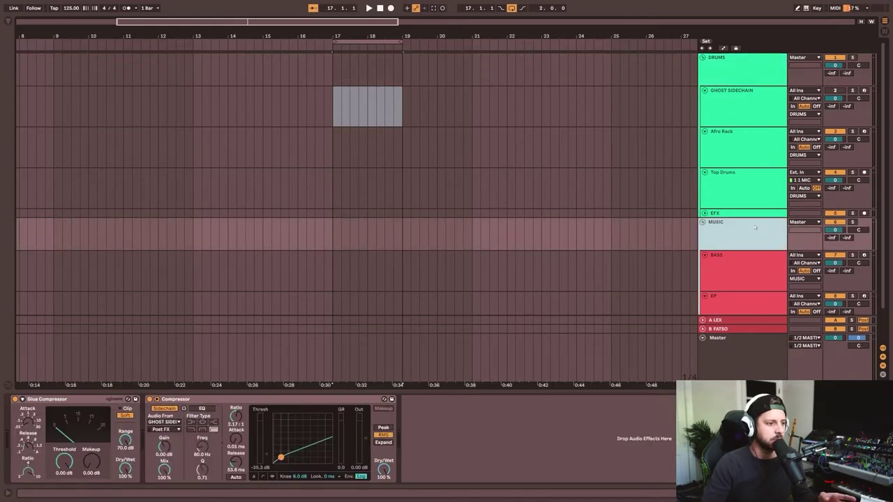
pyautogui.click(747, 283)
pyautogui.click(730, 304)
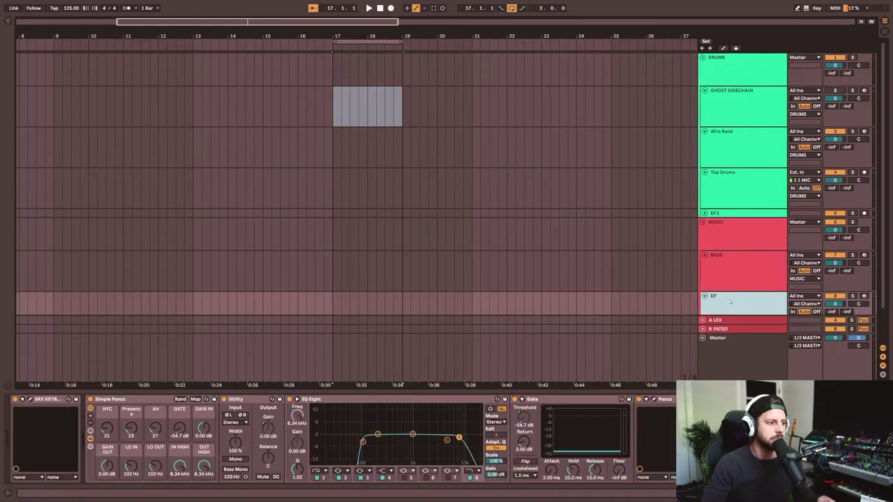
pyautogui.click(739, 241)
pyautogui.click(728, 67)
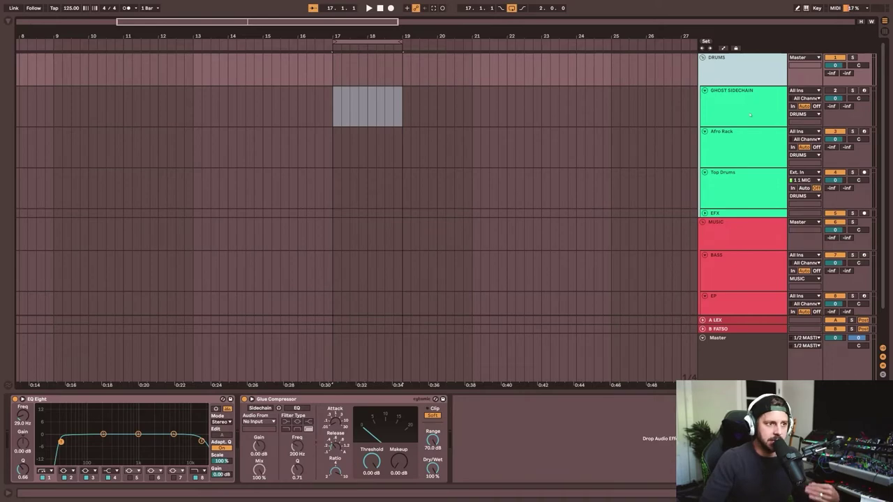
# - Examine the kick sample on GHOST SIDECHAIN and the sidechained Compressor on the MUSIC group
pyautogui.click(740, 112)
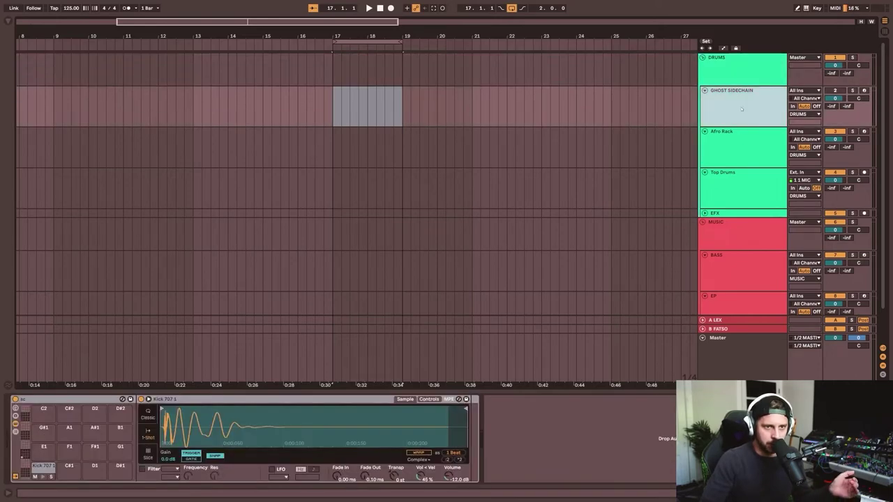
pyautogui.click(732, 228)
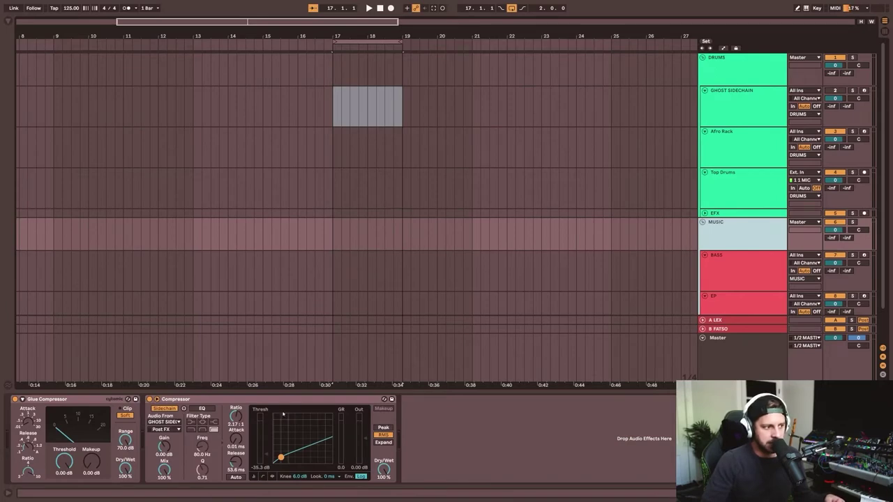
pyautogui.click(723, 118)
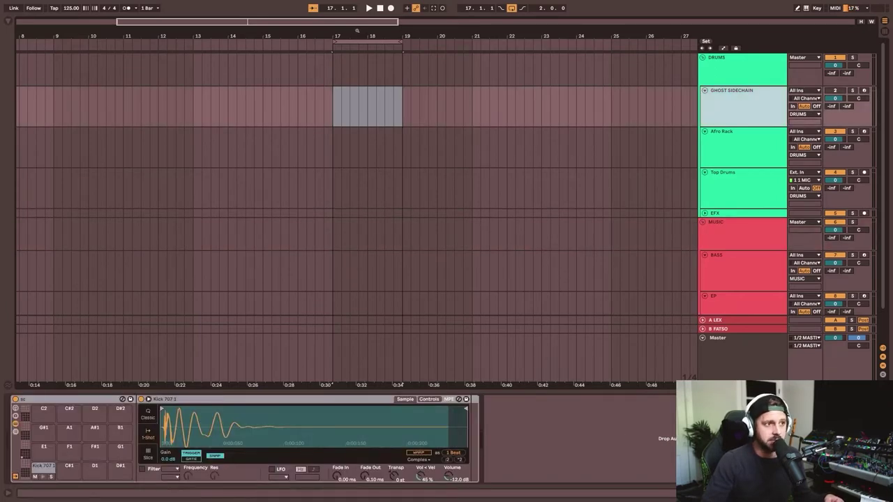
pyautogui.scroll(-1, 262, 237)
pyautogui.scroll(1, 262, 238)
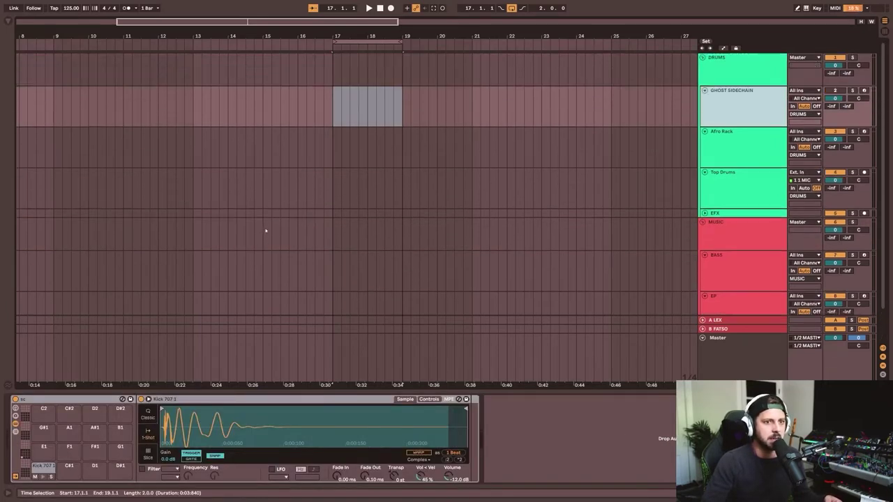
# - Copy bars 17 to 19 from GHOST SIDECHAIN's take lane to its main lane and hide the take lanes
pyautogui.rightClick(736, 102)
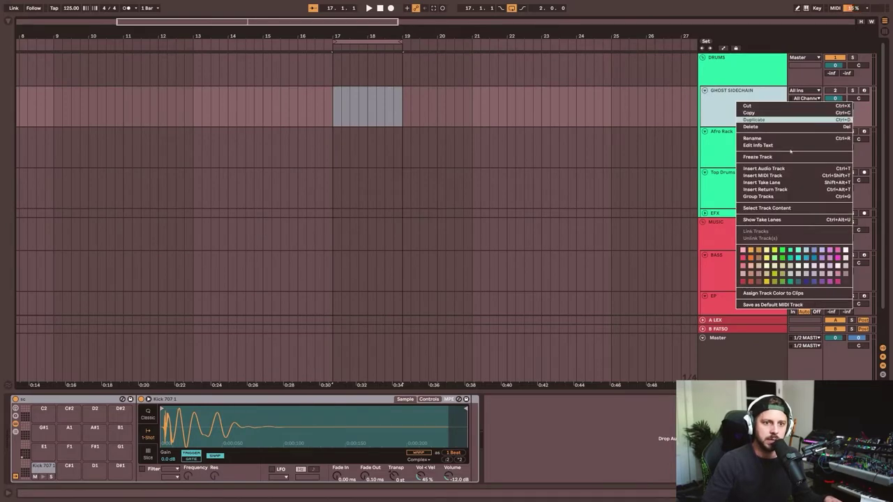
pyautogui.click(768, 220)
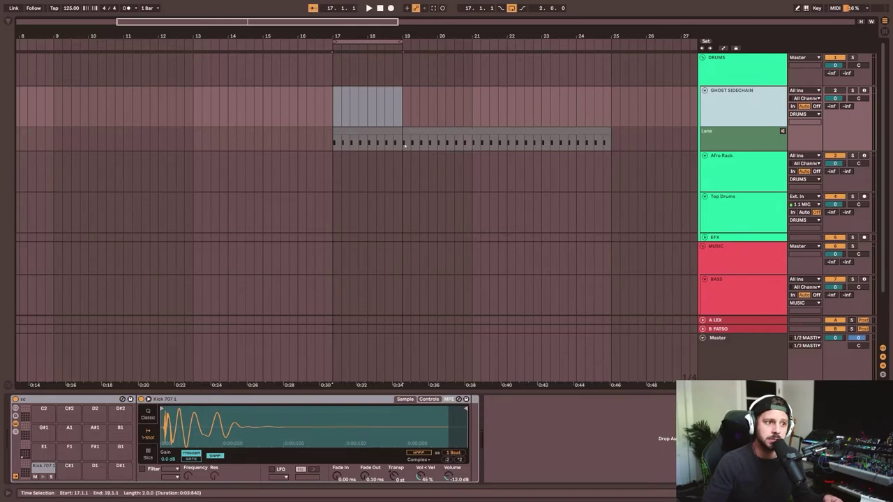
pyautogui.moveTo(402, 141); pyautogui.dragTo(333, 143)
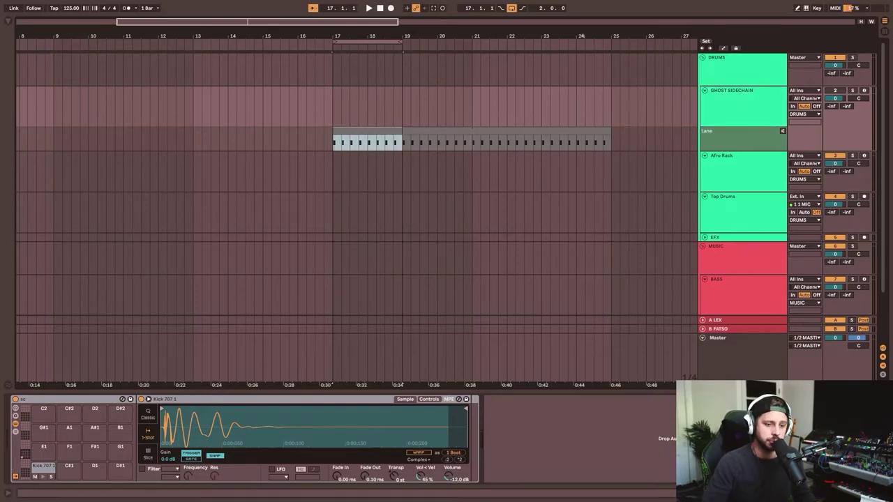
pyautogui.press('Return')
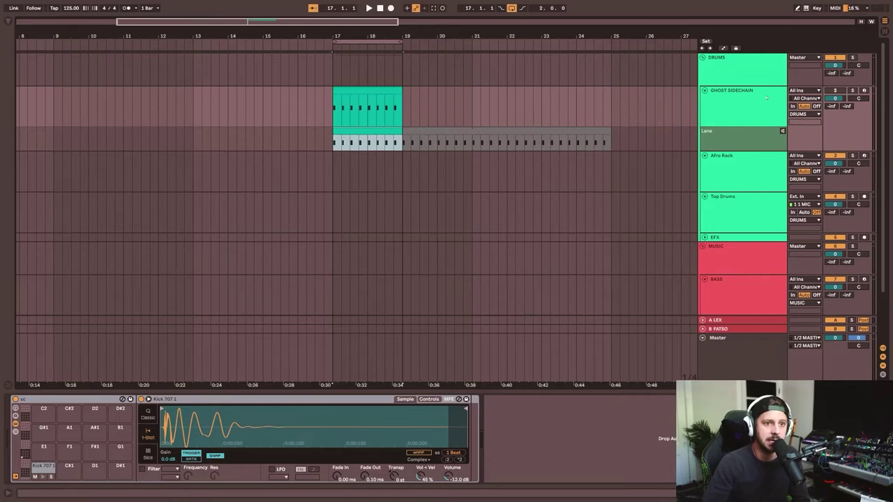
pyautogui.rightClick(741, 104)
pyautogui.click(766, 222)
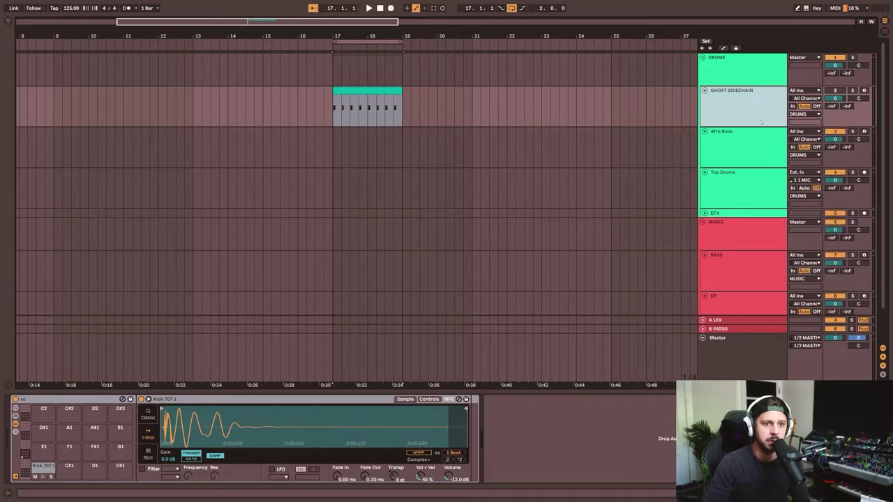
# - Copy bars 17 to 19 of the KICK take lane to Afro Rack's main lane, hide the take lanes and play the loop
pyautogui.click(741, 147)
pyautogui.rightClick(715, 148)
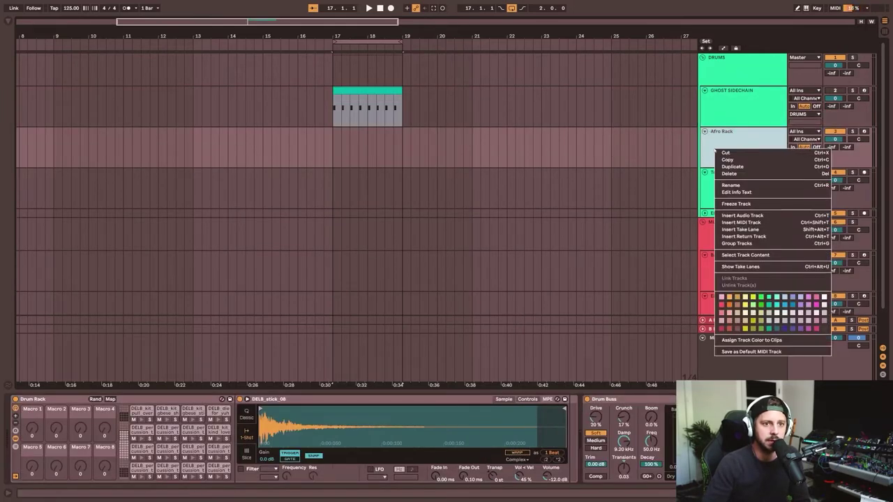
pyautogui.click(766, 267)
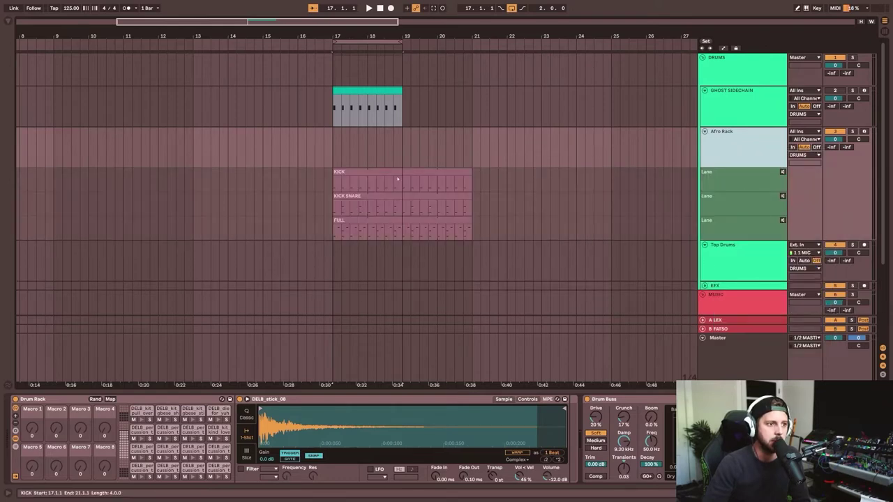
pyautogui.click(353, 176)
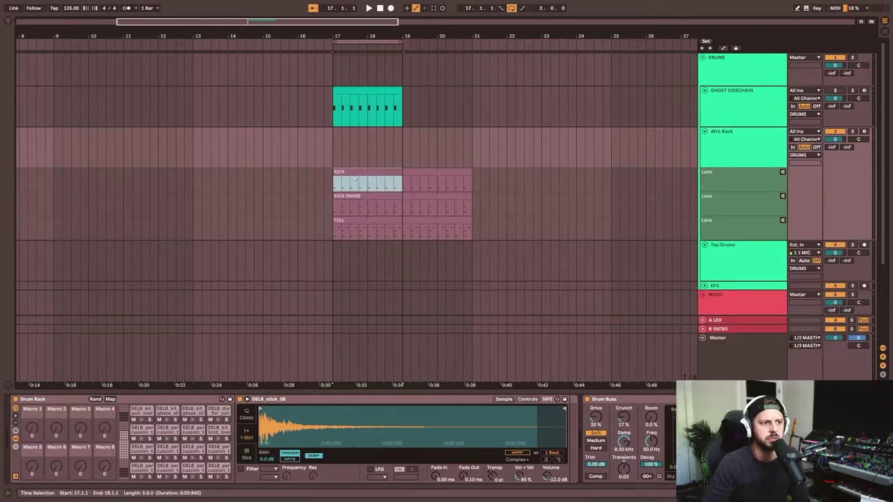
pyautogui.press('Return')
pyautogui.rightClick(722, 154)
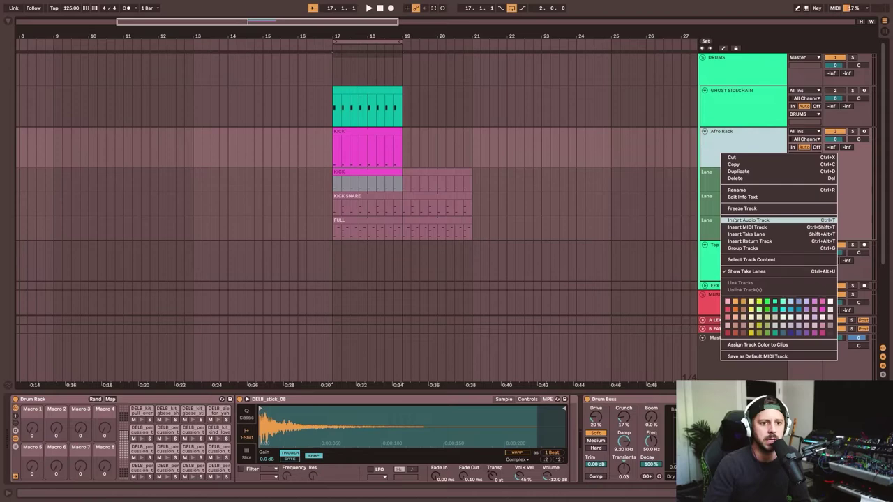
pyautogui.click(747, 272)
pyautogui.press('space')
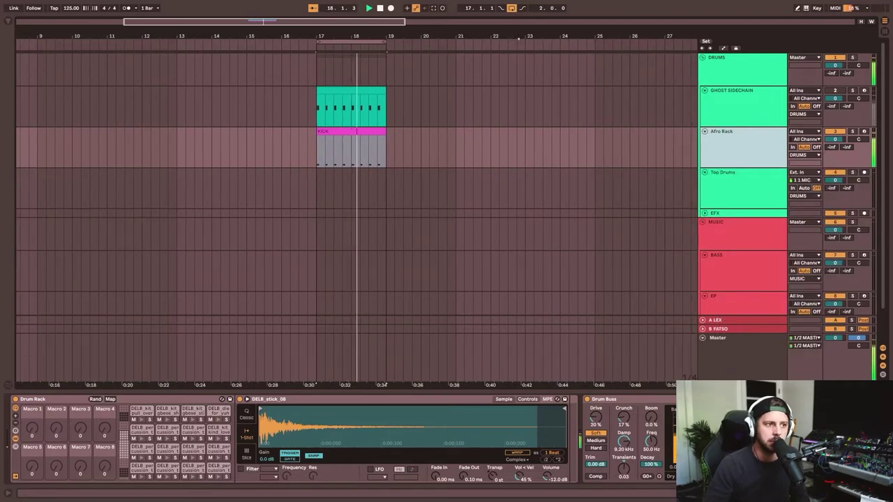
# - Show the take lanes of the Top Drums track and look through the stored drum loops
pyautogui.click(734, 188)
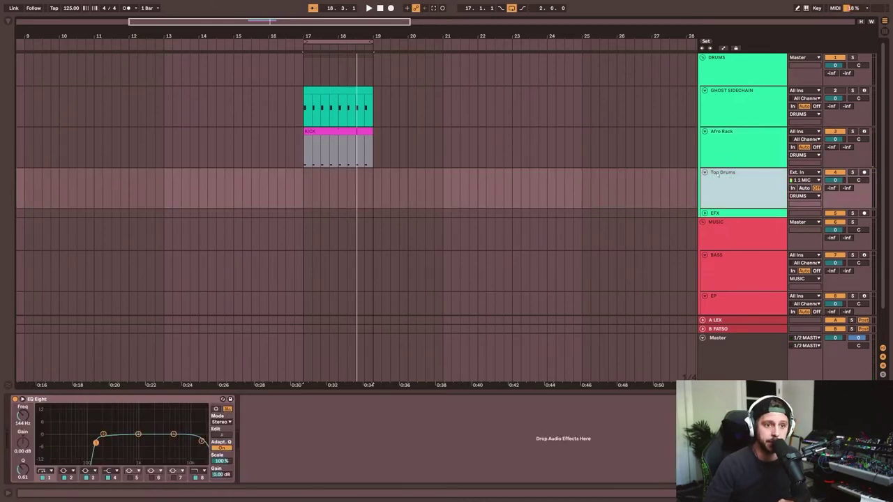
pyautogui.rightClick(719, 176)
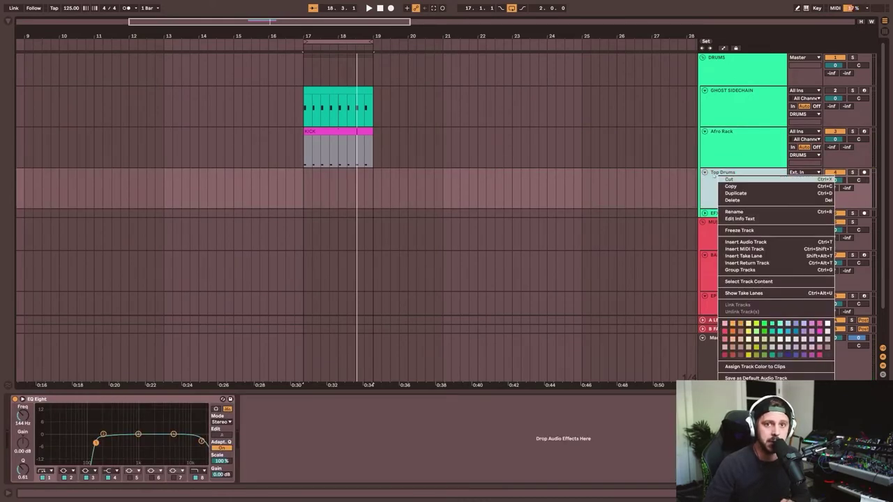
pyautogui.press('Escape')
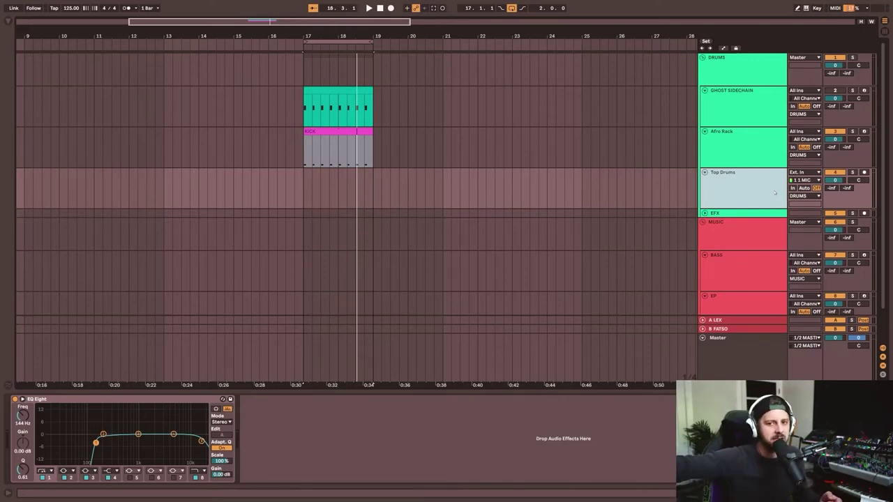
pyautogui.rightClick(751, 187)
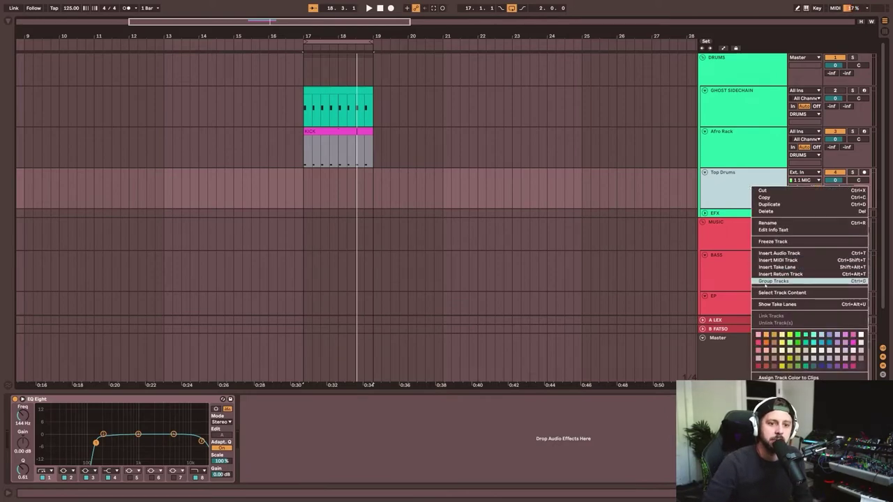
pyautogui.click(777, 305)
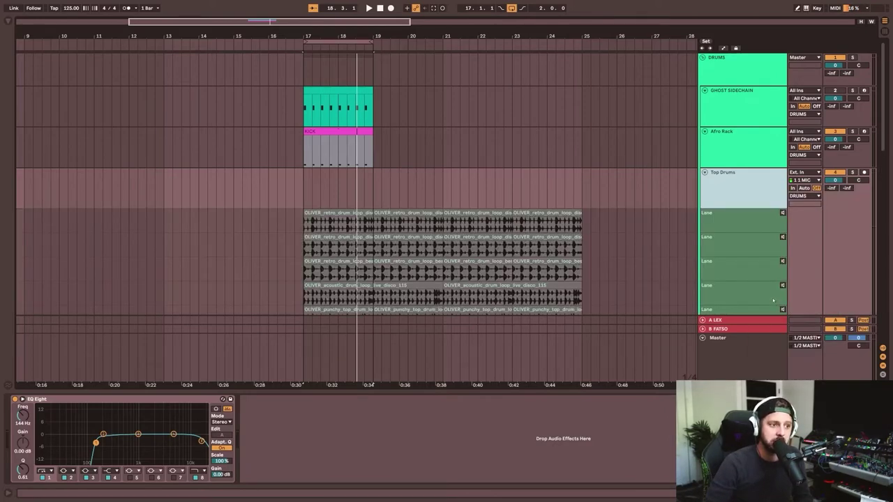
pyautogui.scroll(-10, 504, 176)
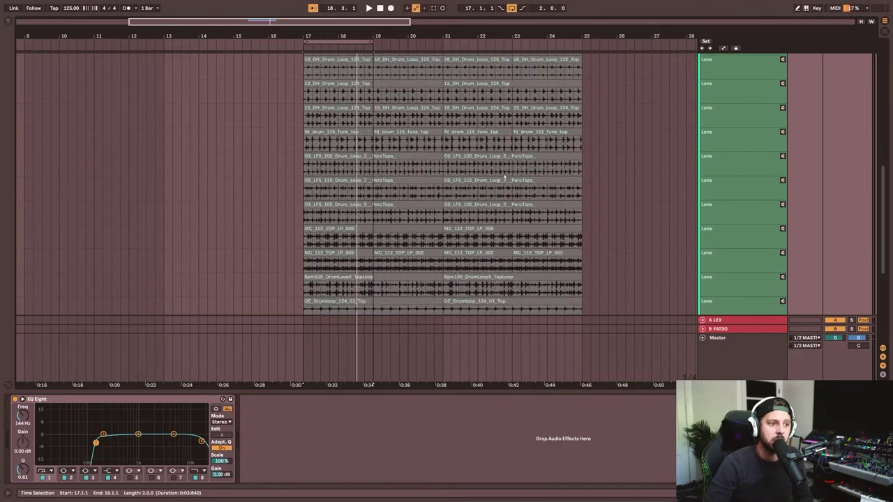
pyautogui.scroll(4, 505, 176)
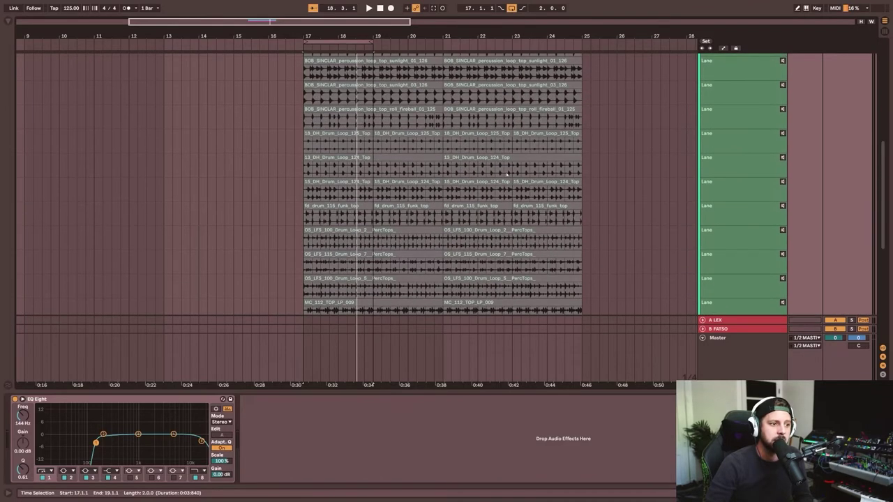
pyautogui.scroll(6, 507, 174)
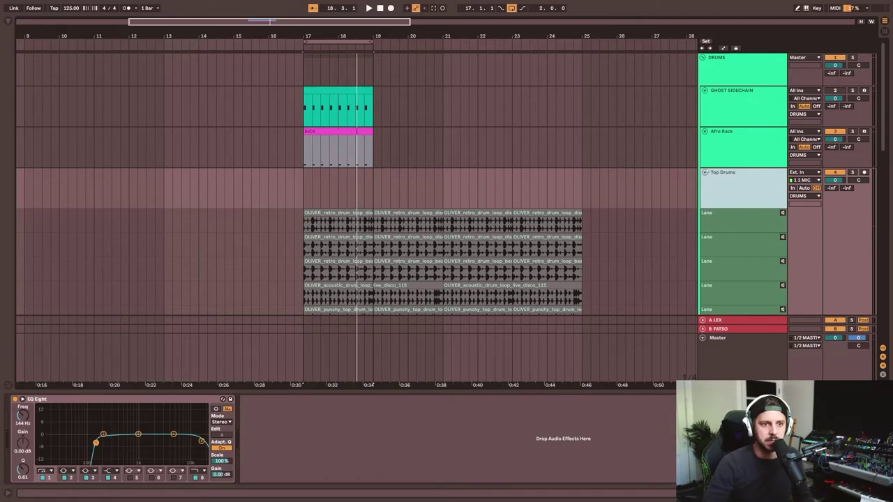
# - Fold the Top Drums track and insert an audio track below it named "top drums"
pyautogui.press('Left')
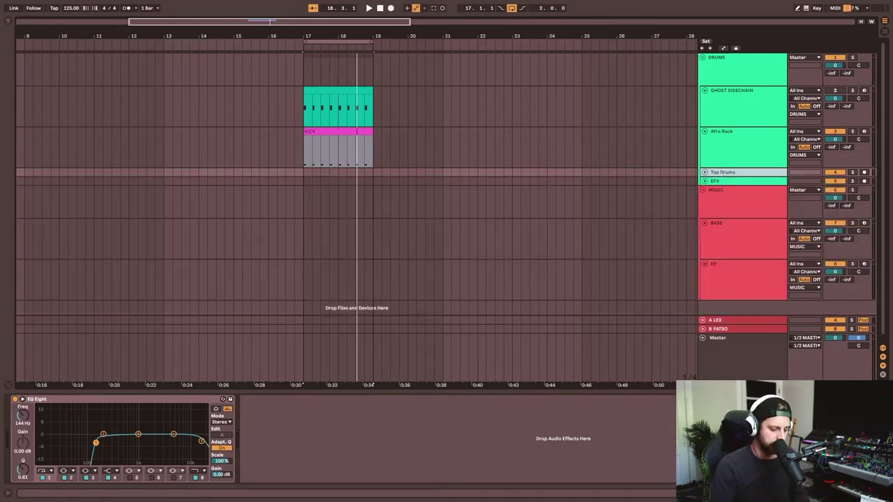
pyautogui.hotkey('ctrl', 't')
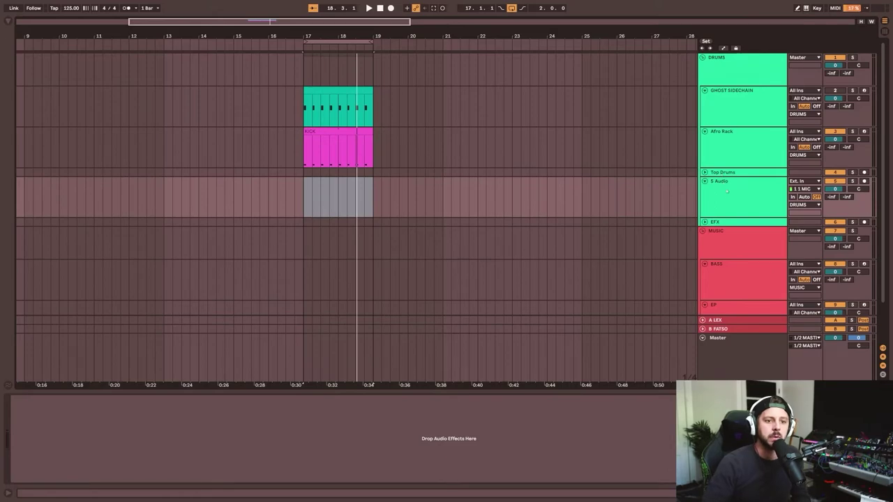
pyautogui.click(733, 196)
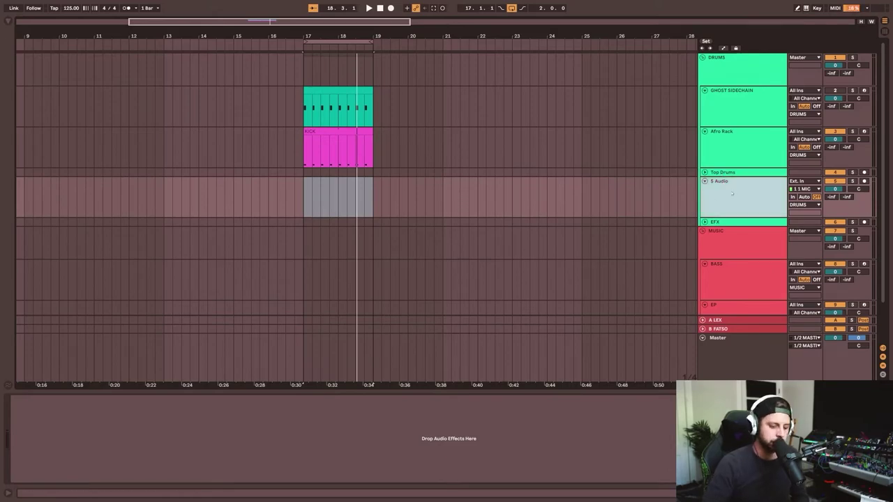
pyautogui.hotkey('ctrl', 'r')
pyautogui.write('1')
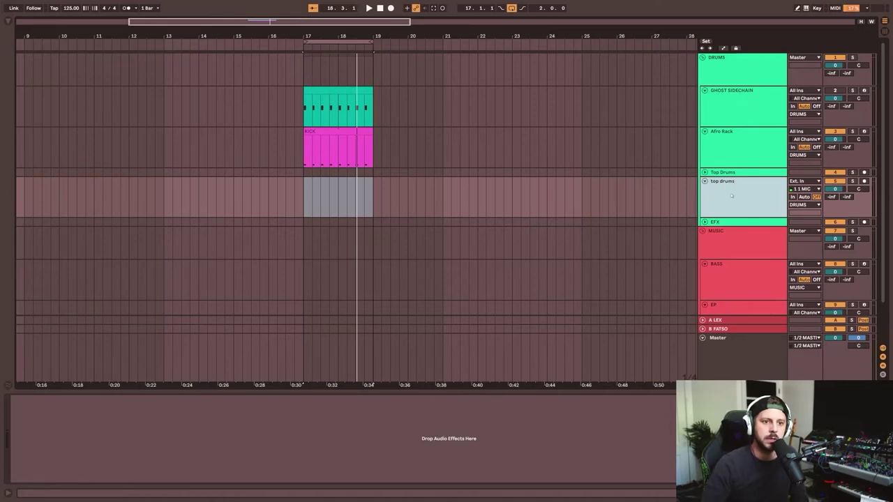
# - Insert a first take lane on the new, empty "top drums" track
pyautogui.rightClick(732, 197)
pyautogui.press('Escape')
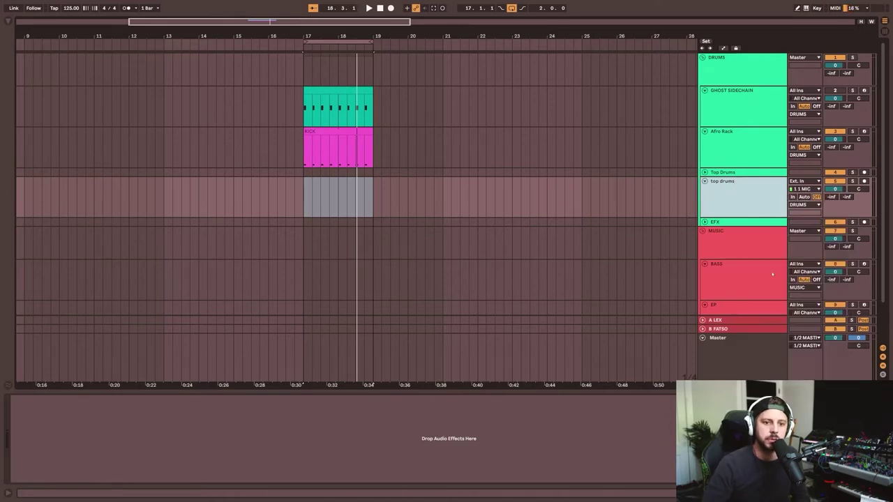
pyautogui.rightClick(772, 274)
pyautogui.press('Escape')
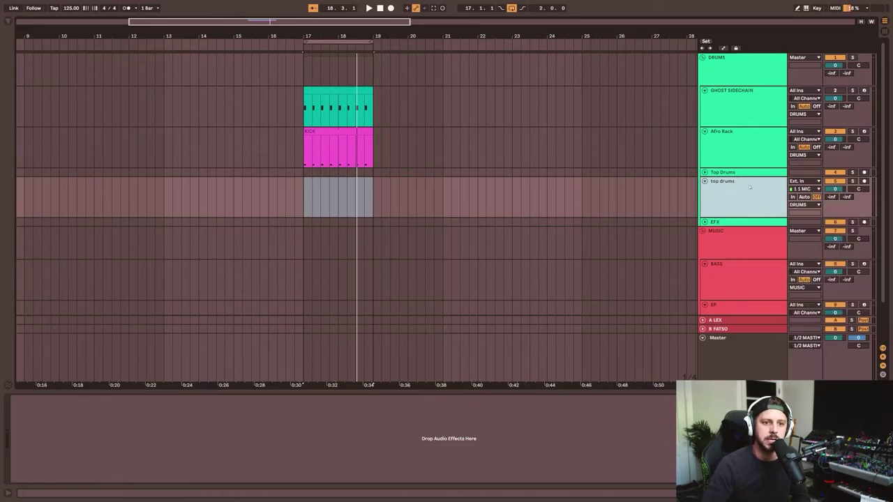
pyautogui.rightClick(750, 187)
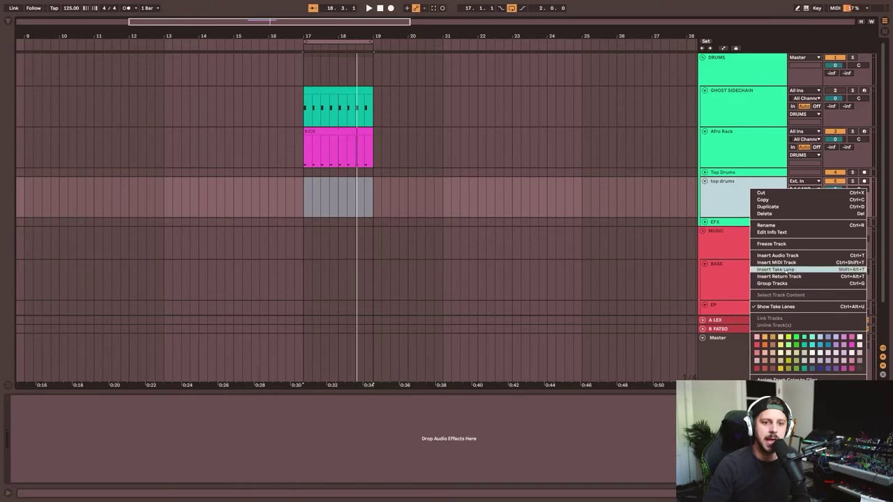
pyautogui.click(775, 269)
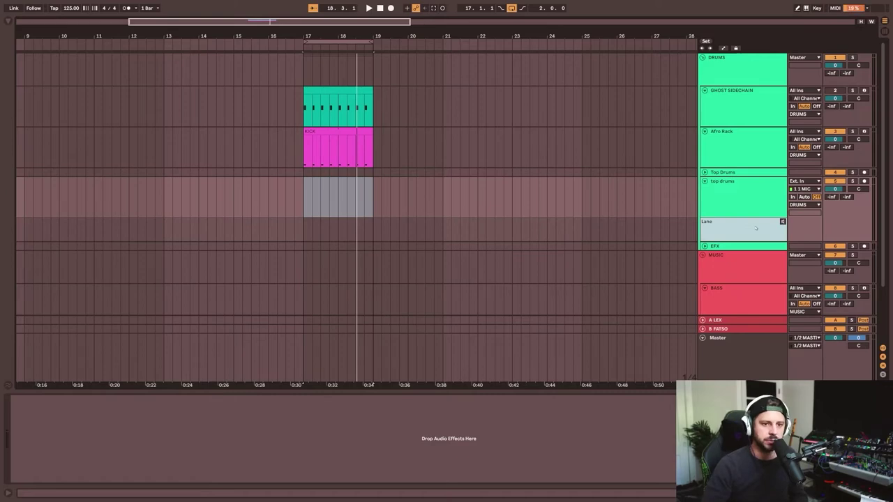
# - Insert about ten more empty take lanes on the new "top drums" track
pyautogui.click(748, 206)
pyautogui.rightClick(748, 206)
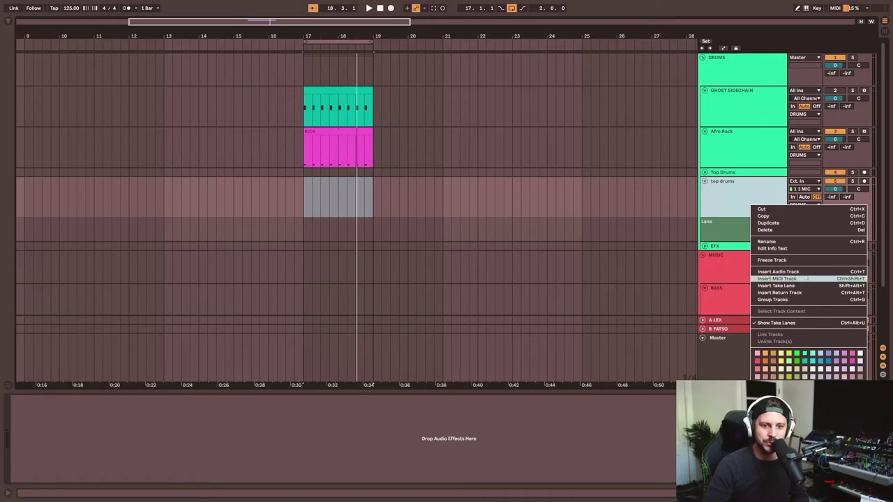
pyautogui.click(742, 204)
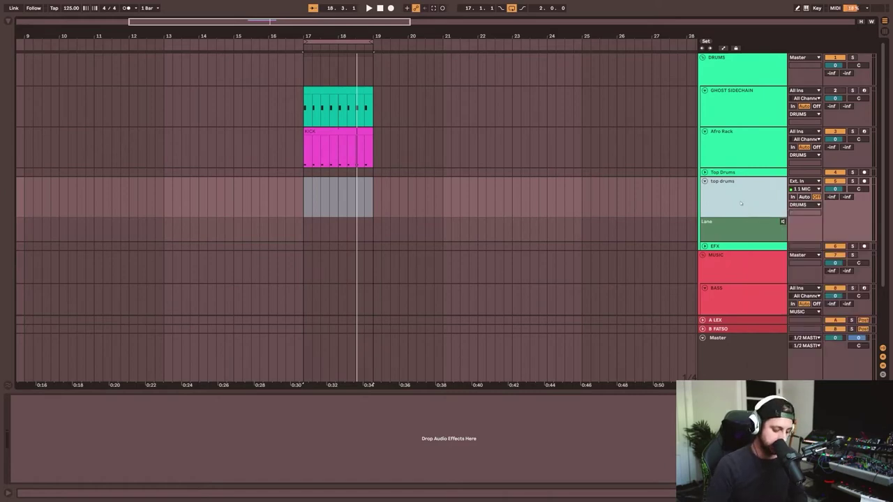
pyautogui.hotkey('shift', 'alt', 't')
pyautogui.hotkey('shift', 'alt', 't')
pyautogui.hotkey('shift', 'alt', 't')
pyautogui.hotkey('shift', 'alt', 't')
pyautogui.hotkey('shift', 'alt', 't')
pyautogui.hotkey('shift', 'alt', 't')
pyautogui.hotkey('shift', 'alt', 't')
pyautogui.hotkey('shift', 'alt', 't')
pyautogui.hotkey('shift', 'alt', 't')
pyautogui.hotkey('shift', 'alt', 't')
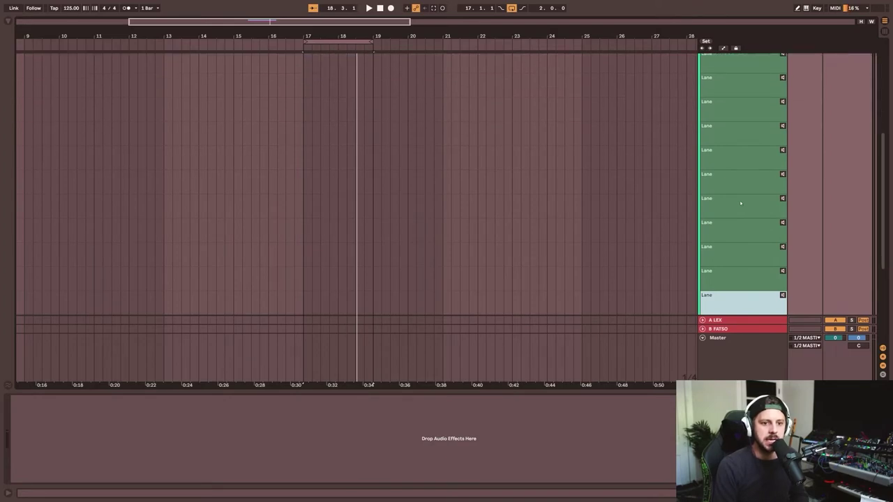
# - Undo the added take lanes, the renaming and the insertion of the extra "top drums" audio track
pyautogui.hotkey('ctrl', 'z')
pyautogui.hotkey('ctrl', 'z')
pyautogui.hotkey('ctrl', 'z')
pyautogui.hotkey('ctrl', 'z')
pyautogui.hotkey('ctrl', 'z')
pyautogui.hotkey('ctrl', 'z')
pyautogui.hotkey('ctrl', 'z')
pyautogui.hotkey('ctrl', 'z')
pyautogui.hotkey('ctrl', 'z')
pyautogui.hotkey('ctrl', 'z')
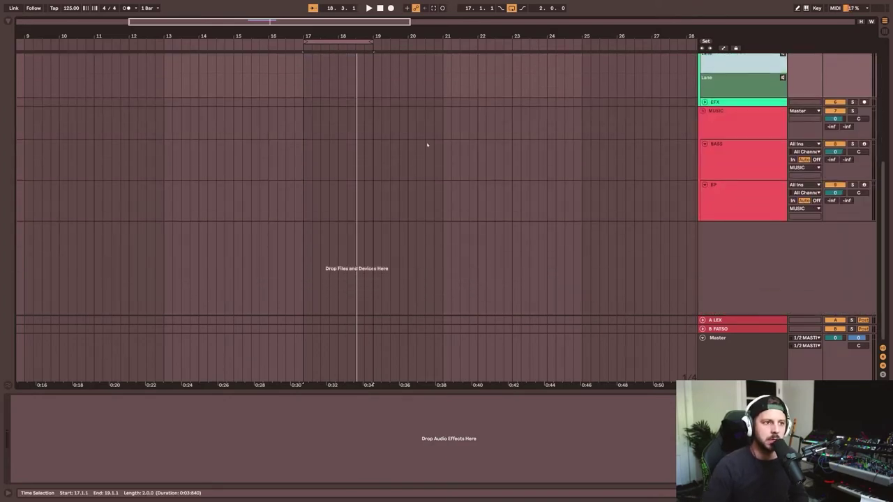
pyautogui.scroll(3, 558, 146)
pyautogui.hotkey('ctrl', 'z')
pyautogui.hotkey('ctrl', 'z')
pyautogui.hotkey('ctrl', 'z')
pyautogui.hotkey('ctrl', 'z')
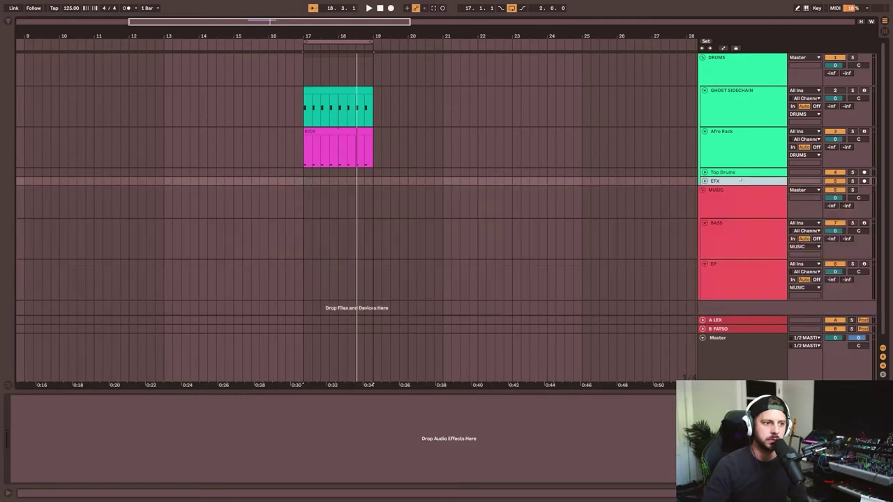
# - Unfold the original Top Drums track with its take lanes and browse the available loops
pyautogui.hotkey('ctrl', 'alt', 'u')
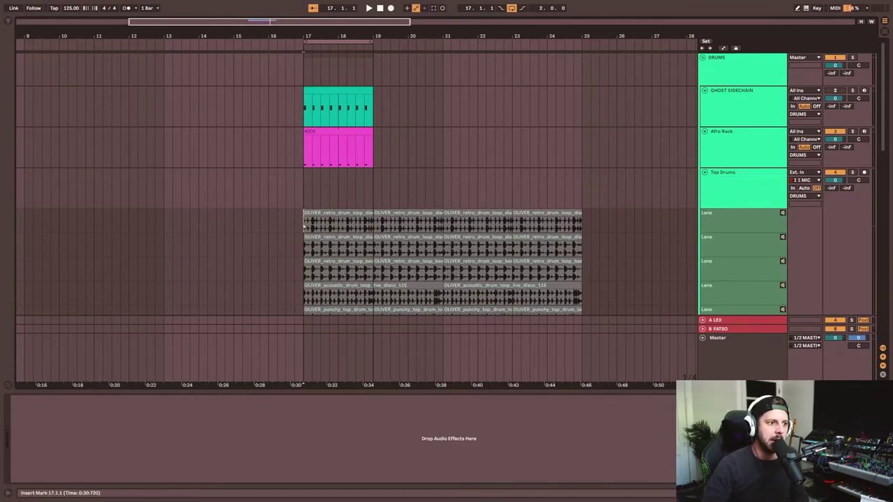
pyautogui.click(359, 310)
pyautogui.scroll(-3, 361, 236)
pyautogui.scroll(-3, 360, 233)
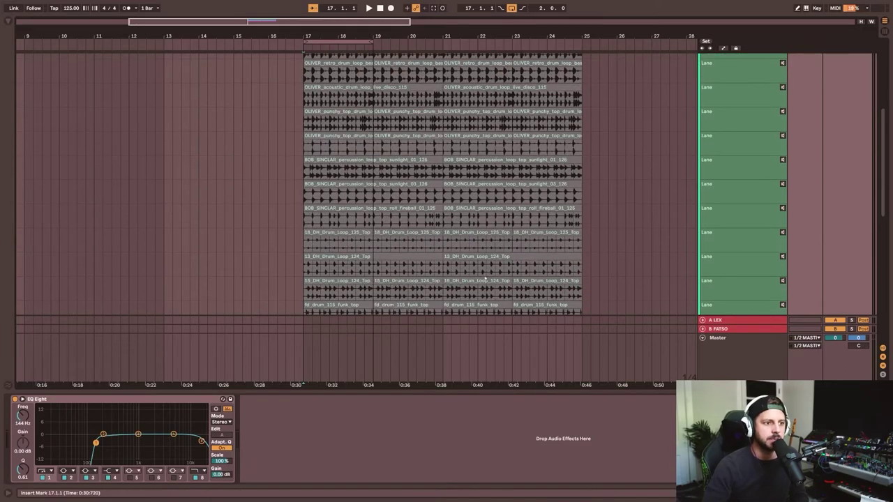
pyautogui.scroll(-3, 485, 278)
pyautogui.scroll(10, 477, 230)
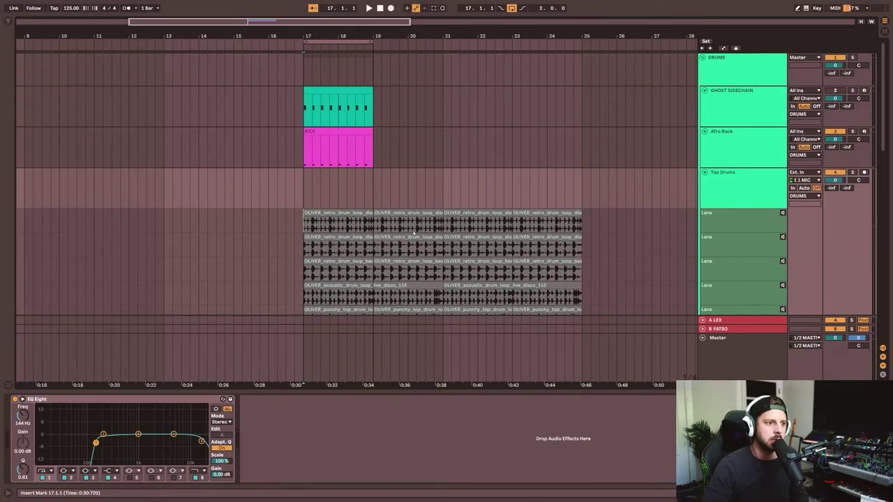
# - Copy bars 17 to 19 of the first OLIVER_retro_drum_loop take lane to Top Drums' main lane and audition it with the kick
pyautogui.moveTo(372, 223); pyautogui.dragTo(302, 227)
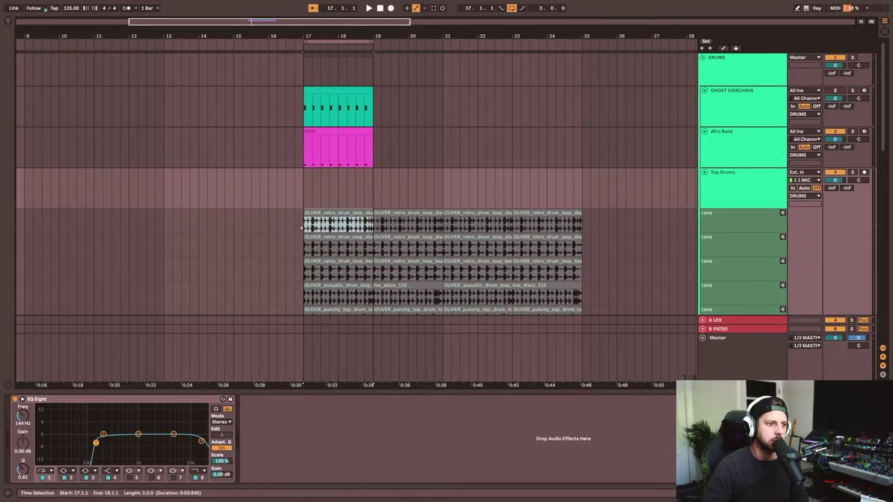
pyautogui.press('Return')
pyautogui.press('space')
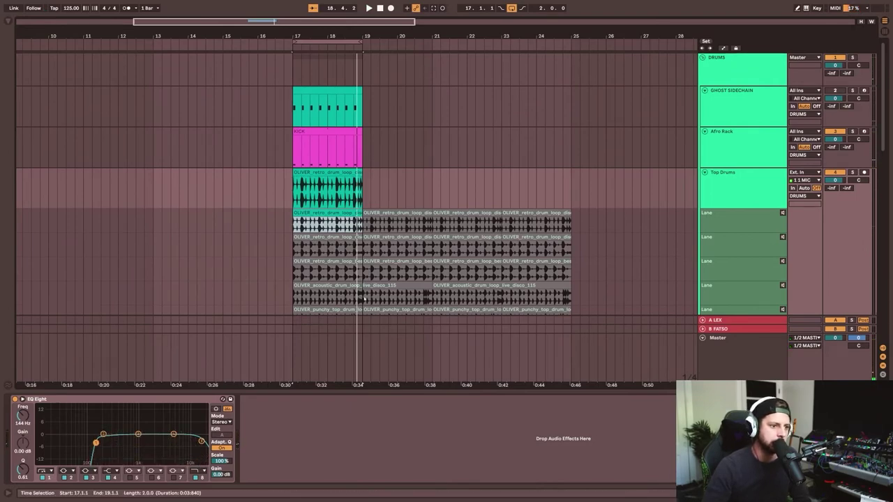
pyautogui.press('space')
# - Replace the Top Drums loop in bars 17 to 19 with OLIVER_acoustic_drum_loop_live_disco_115 from the fourth take lane and audition it
pyautogui.press('Down')
pyautogui.press('Down')
pyautogui.press('Down')
pyautogui.press('Return')
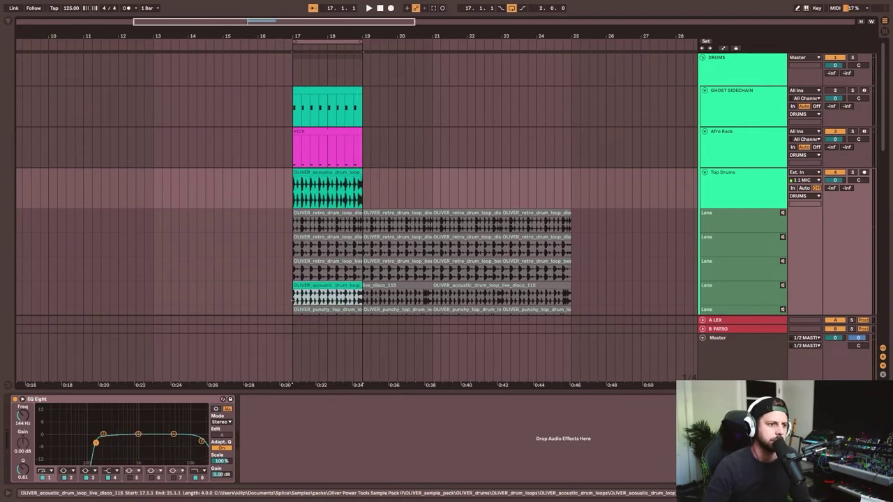
pyautogui.press('space')
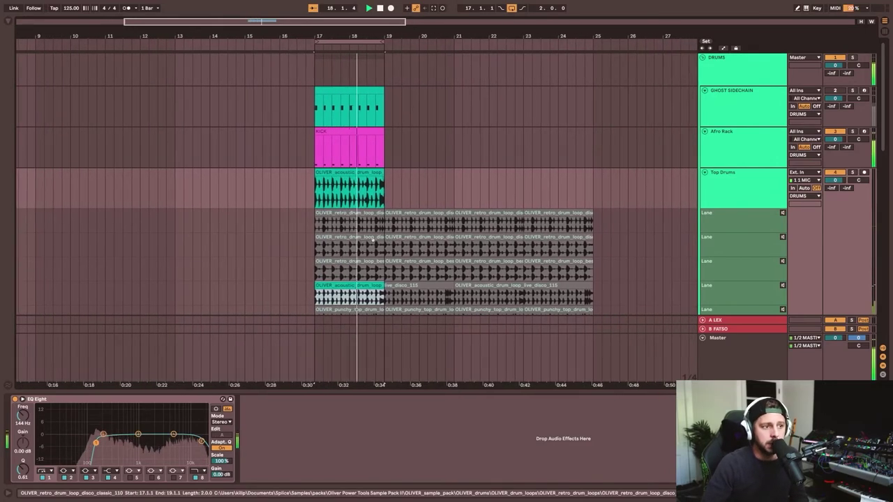
pyautogui.press('space')
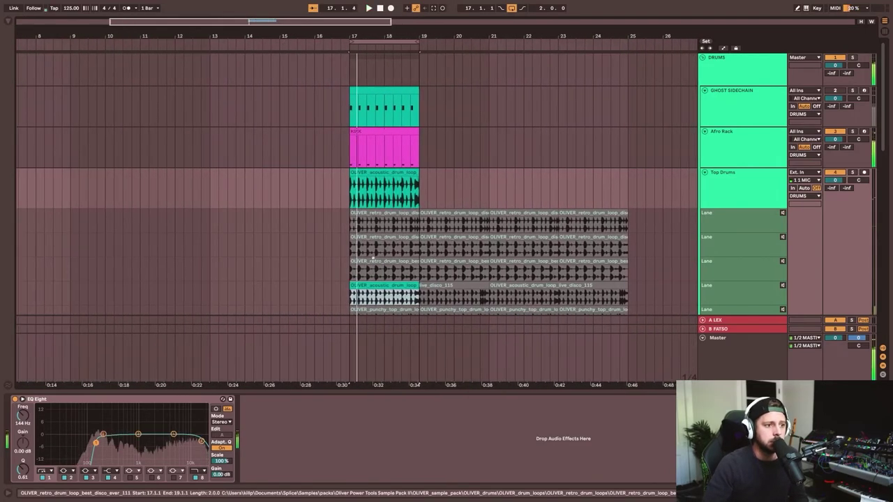
pyautogui.scroll(-4, 374, 258)
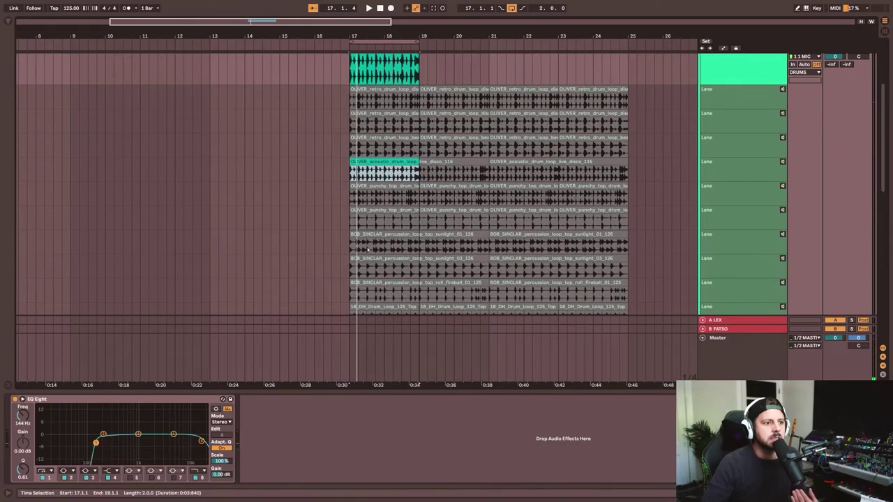
# - Comp Top Drums from 17.2.1 to 17.2.3 with the OLIVER_punchy_top_drum_loop_06_121 take lane
pyautogui.scroll(2, 367, 256)
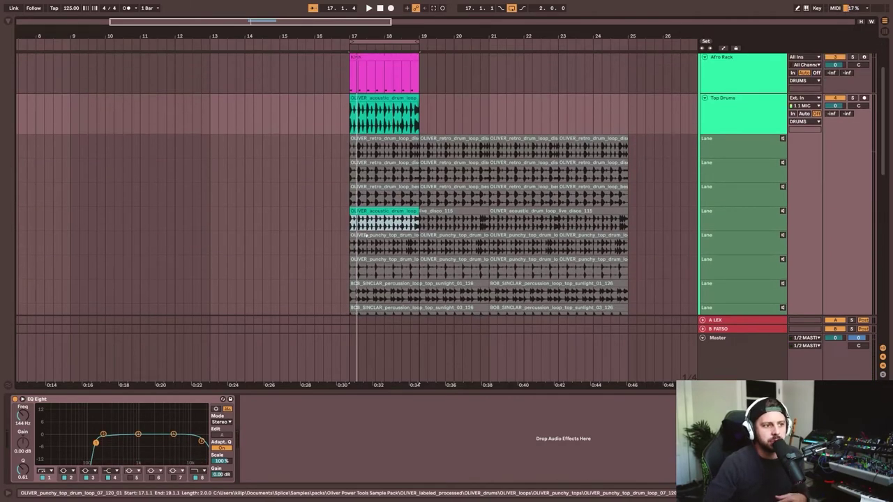
pyautogui.click(370, 249)
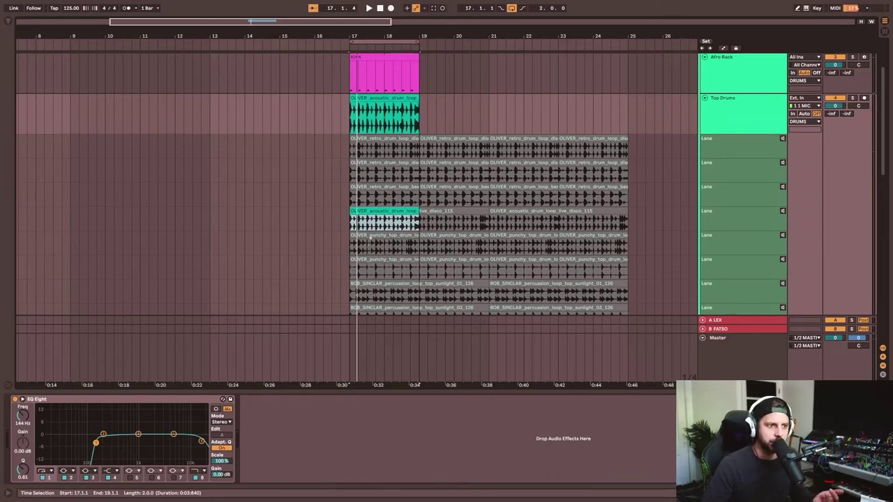
pyautogui.press('+')
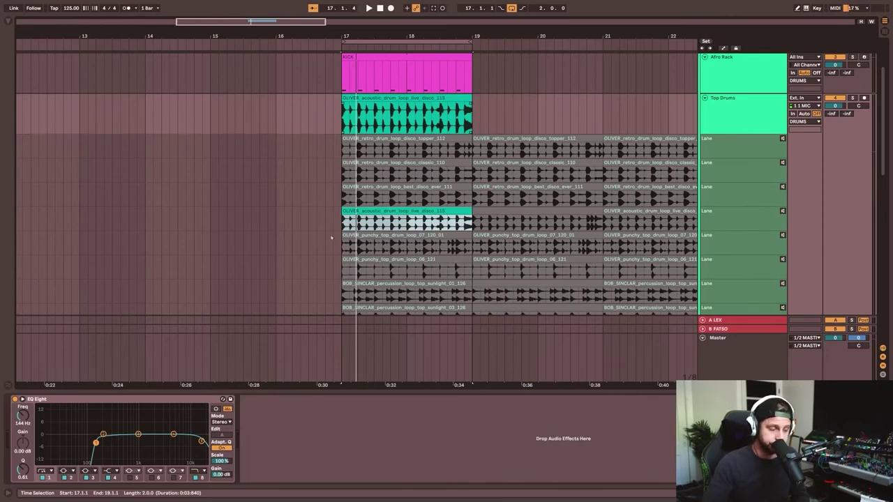
pyautogui.click(361, 262)
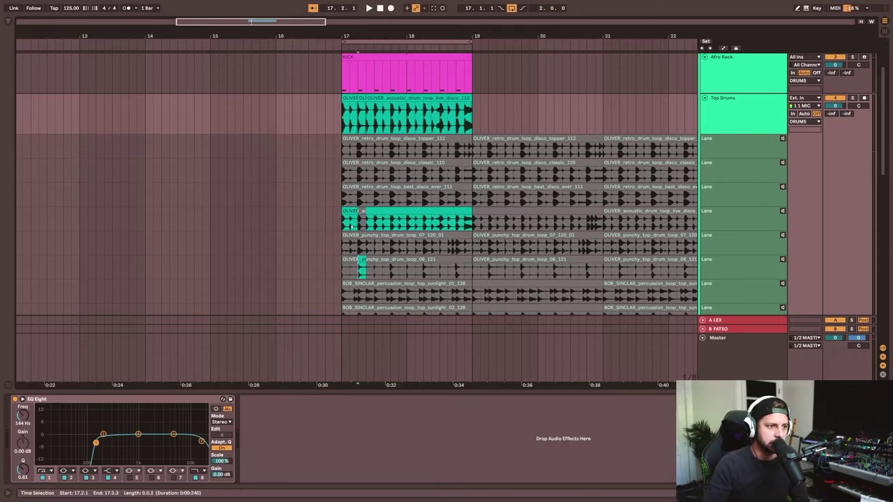
# - Comp Top Drums' 17.1.3 to 17.2.1 from OLIVER_retro_drum_loop_best_disco_ever_111 and 17.1.1 to 17.1.3 from BOB_SINCLAR_percussion_loop_top_sunlight_01_126
pyautogui.click(354, 226)
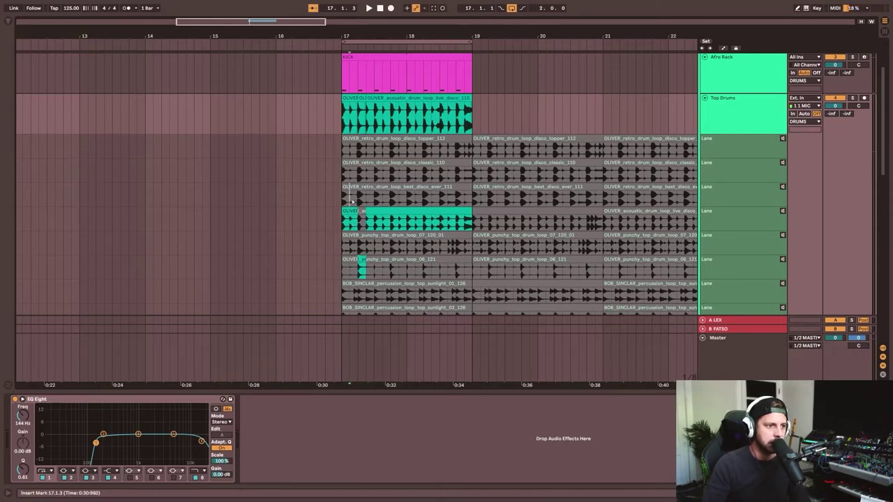
pyautogui.moveTo(352, 201); pyautogui.dragTo(357, 201)
pyautogui.hotkey('ctrl', 'e')
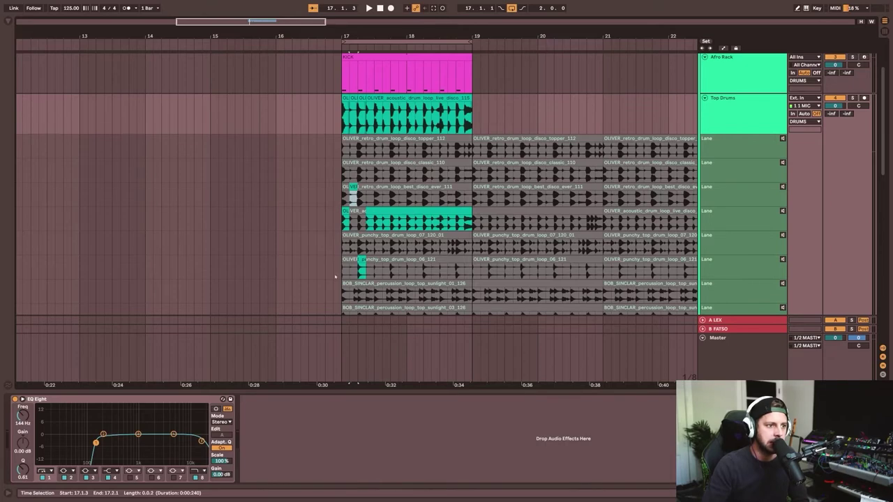
pyautogui.click(349, 296)
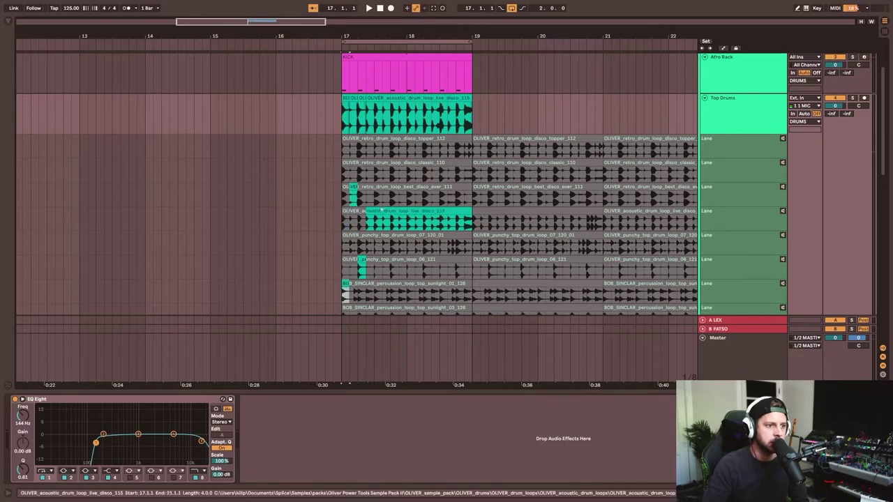
# - Comp Top Drums' 17.3.1 to 17.3.3 from BOB_SINCLAR_percussion_loop_top_sunlight_03_126 and 17.3.3 to 17.4.1 from OS_LFS_100_Drum_Loop_2__PercTops_
pyautogui.scroll(-3, 374, 180)
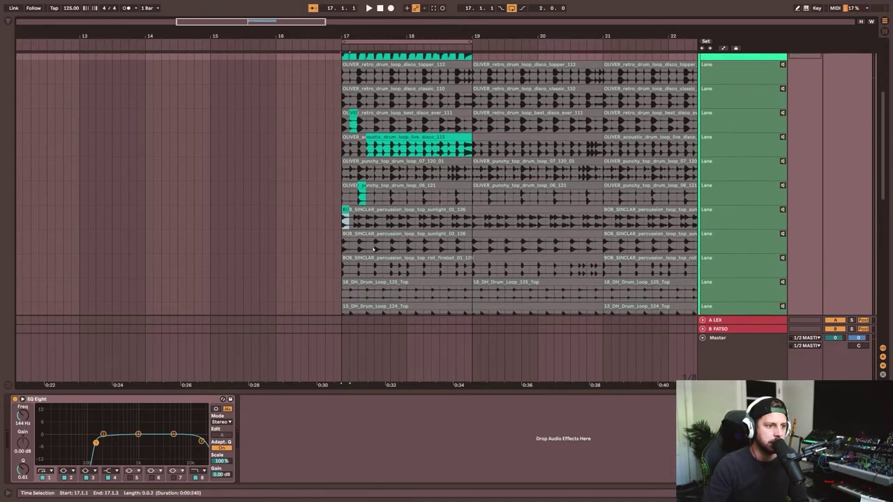
pyautogui.moveTo(374, 246); pyautogui.dragTo(390, 247)
pyautogui.hotkey('ctrl', 'e')
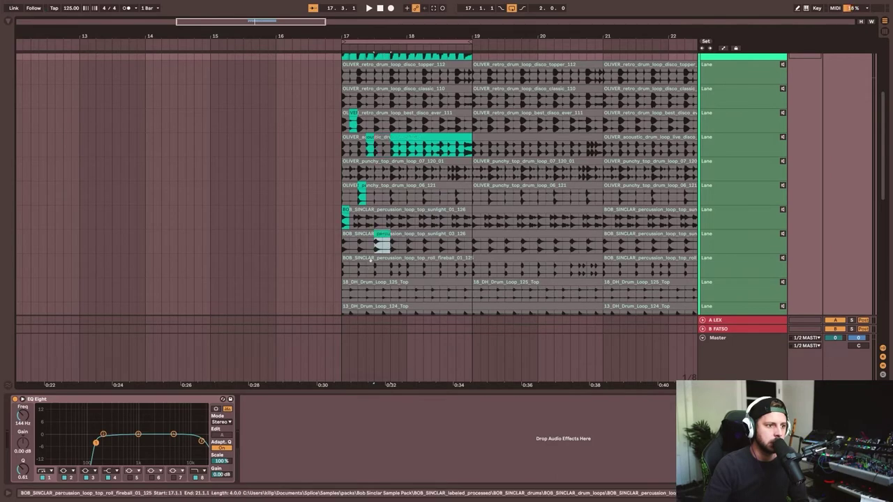
pyautogui.scroll(-3, 366, 271)
pyautogui.scroll(9, 370, 258)
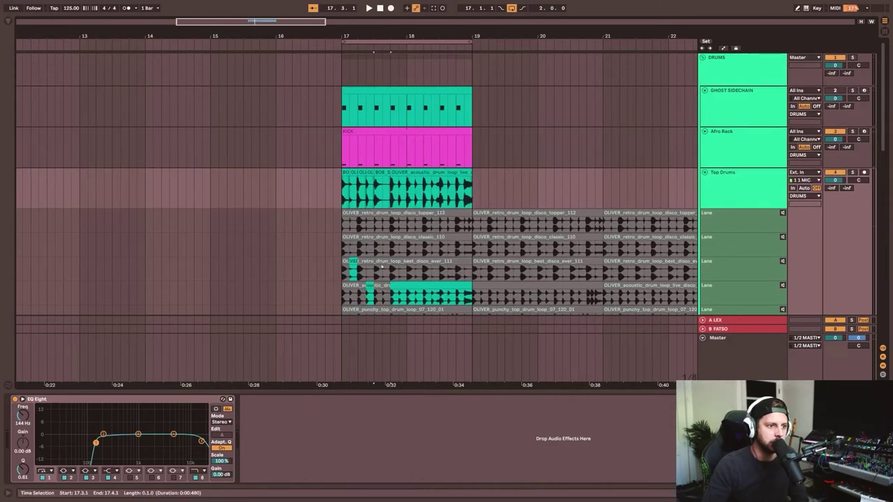
pyautogui.scroll(-9, 381, 259)
pyautogui.scroll(-2, 385, 260)
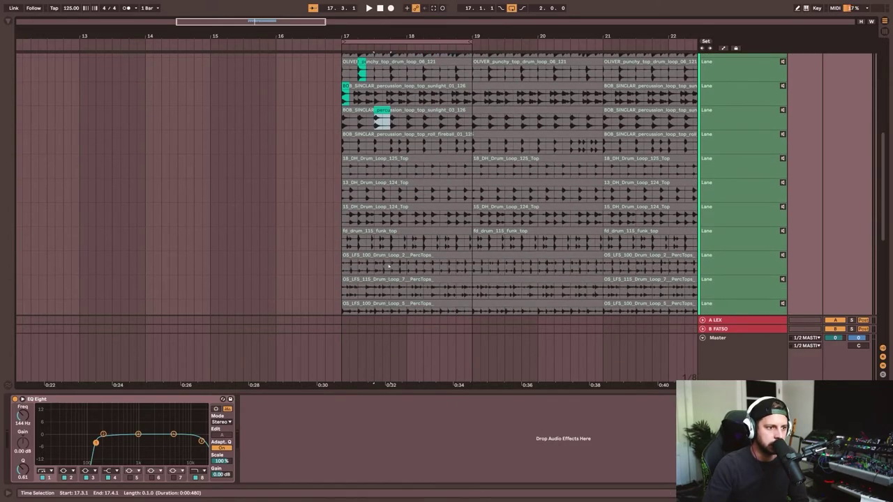
pyautogui.click(383, 264)
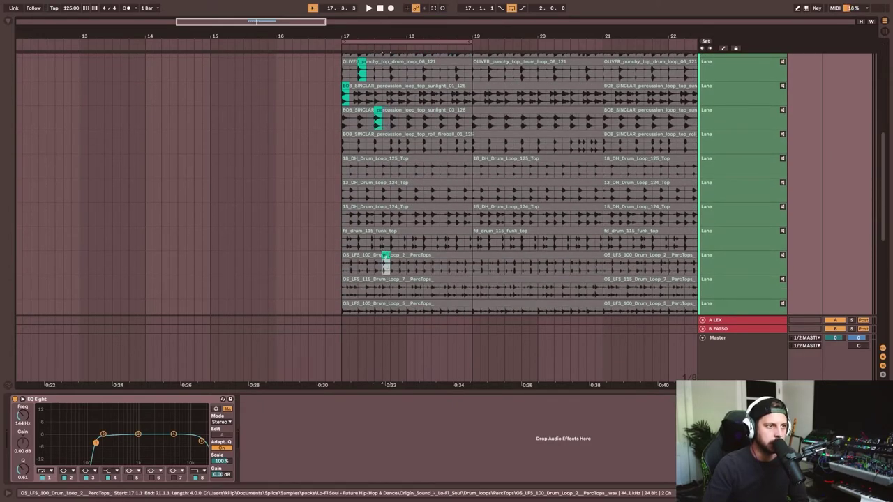
# - Comp Top Drums' 17.4.1 to 17.4.3 from BOB_SINCLAR_percussion_loop_top_sunlight_01_126 and 17.4.3 to 18.1.1 from OS_LFS_100_Drum_Loop_5__PercTops_
pyautogui.scroll(4, 387, 255)
pyautogui.scroll(5, 385, 256)
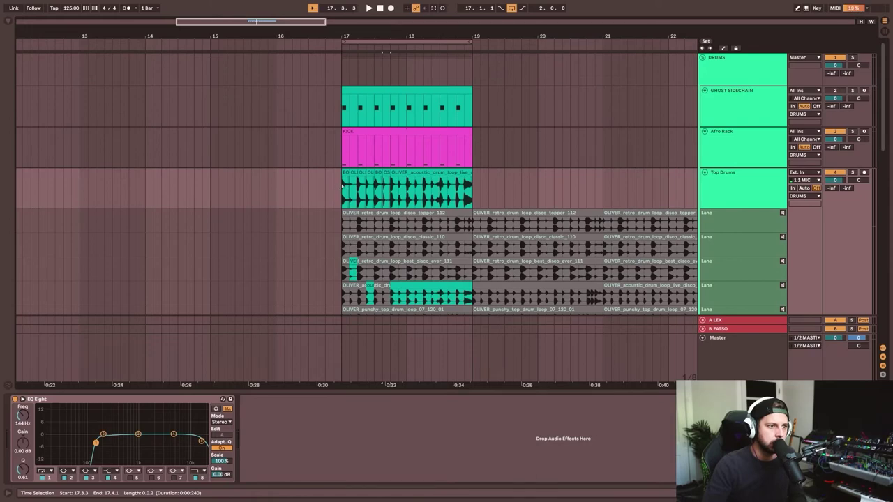
pyautogui.moveTo(343, 187); pyautogui.dragTo(395, 182)
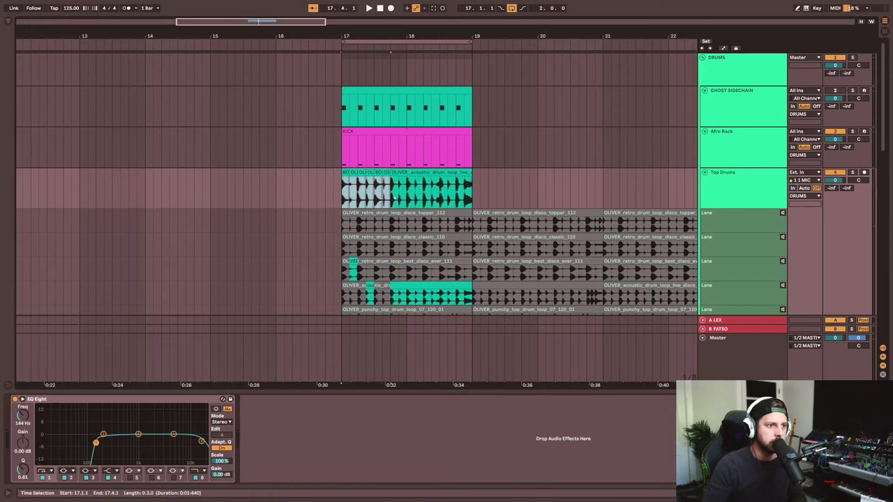
pyautogui.click(394, 188)
pyautogui.scroll(-3, 395, 230)
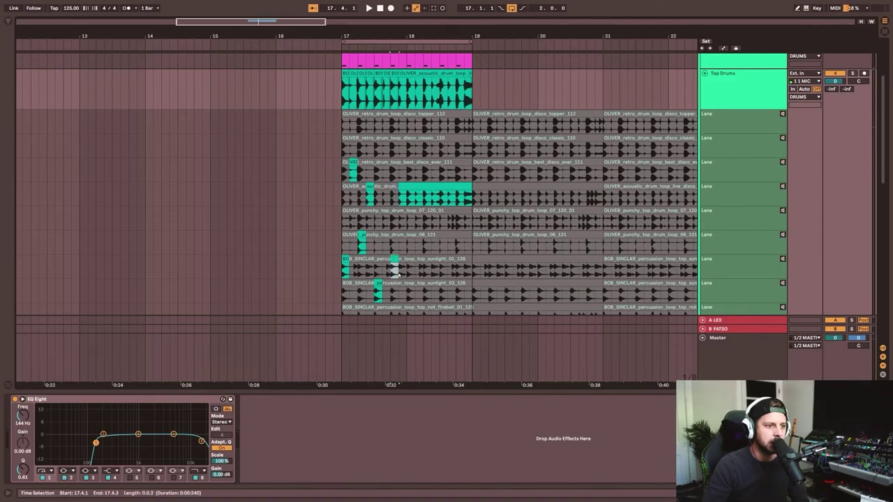
pyautogui.scroll(-4, 400, 274)
pyautogui.scroll(-2, 395, 267)
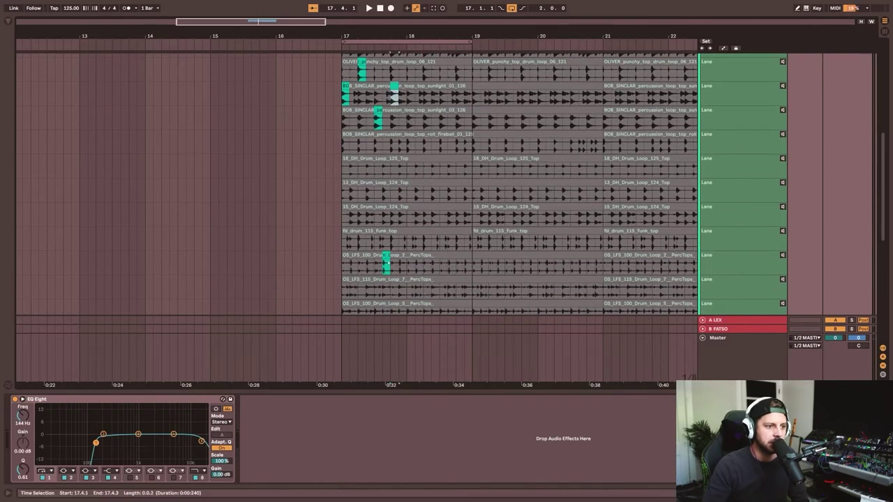
pyautogui.scroll(-1, 389, 292)
pyautogui.click(400, 296)
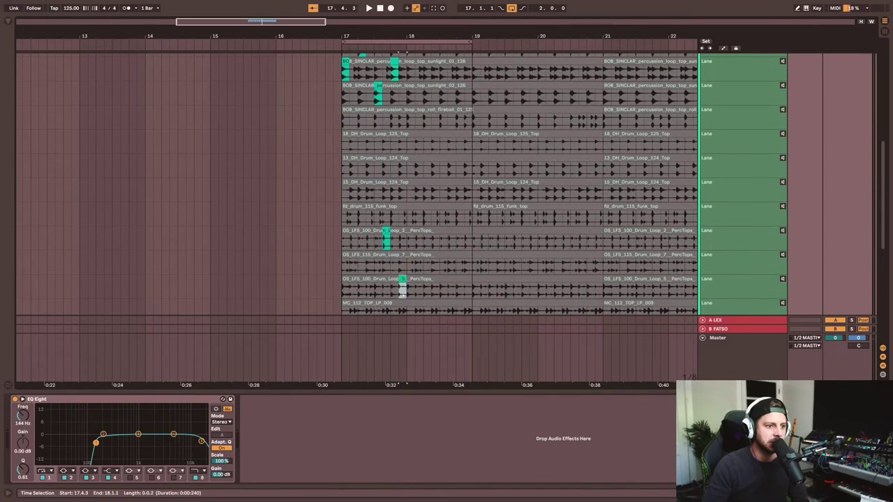
# - Duplicate the comped bar 17 of Top Drums' main lane into bar 18 and audition the two bars
pyautogui.scroll(8, 402, 289)
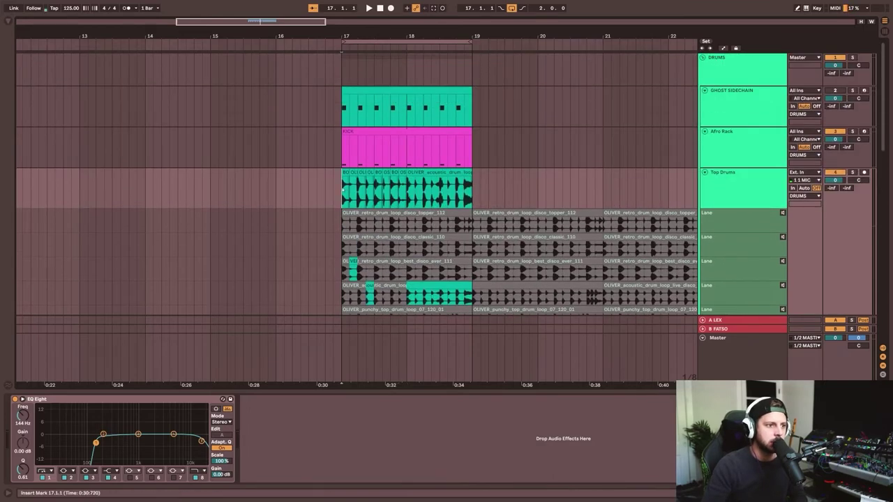
pyautogui.moveTo(342, 189); pyautogui.dragTo(407, 199)
pyautogui.hotkey('ctrl', 'z')
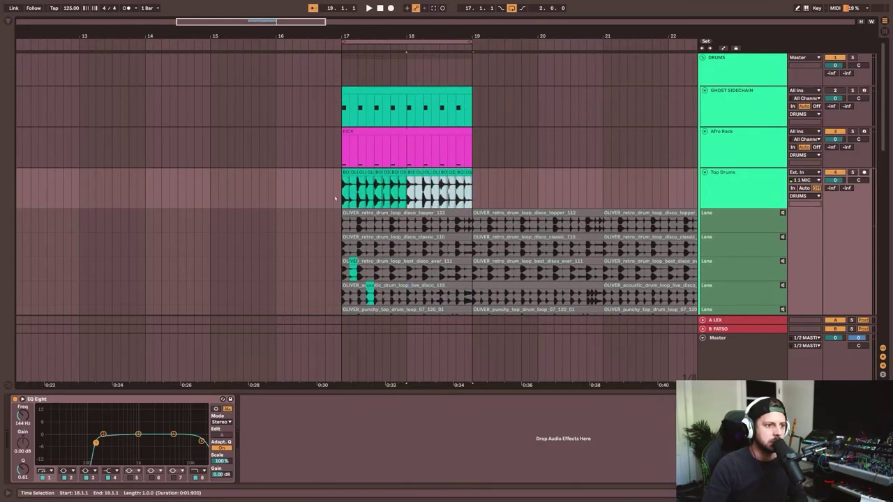
pyautogui.click(335, 199)
pyautogui.press('space')
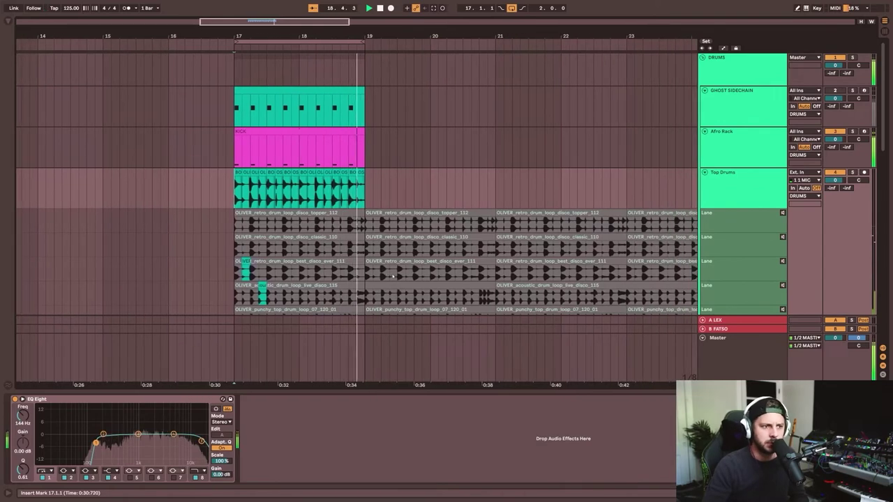
# - Replace the first eighth note of bars 17 and 18 in Top Drums with slices of OS_LFS_115_Drum_Loop_7__PercTops_ and audition the result
pyautogui.scroll(-5, 393, 273)
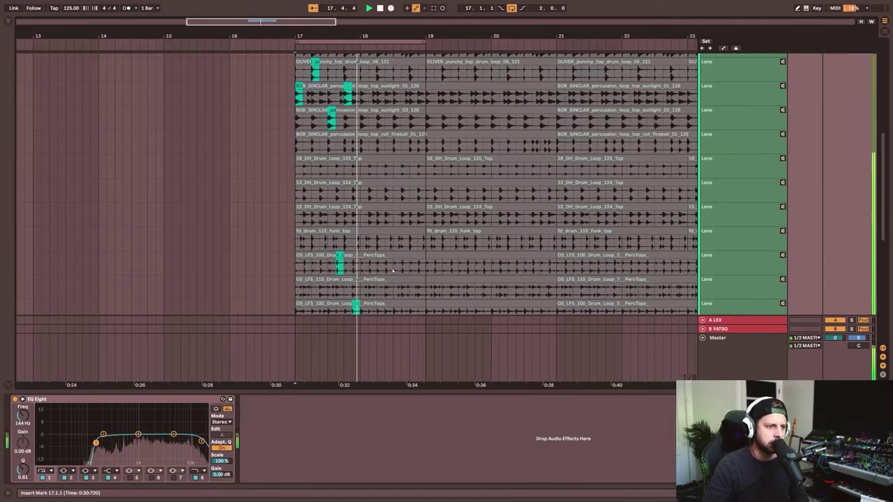
pyautogui.scroll(-2, 393, 271)
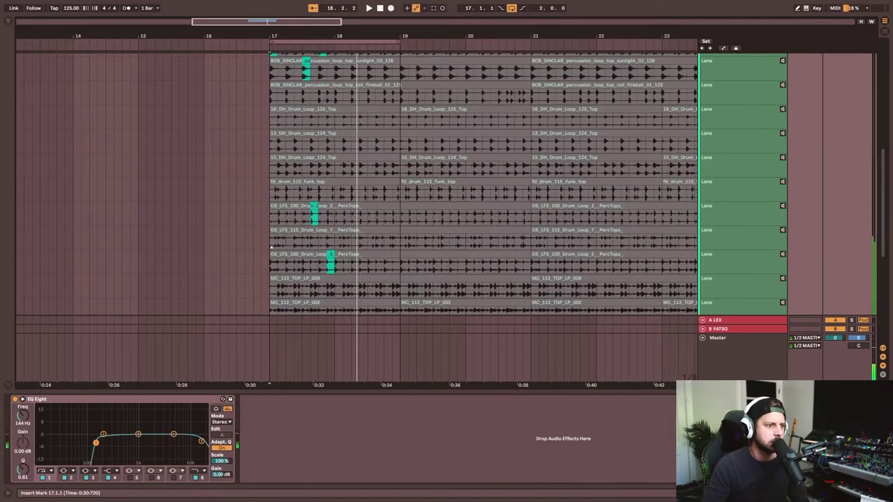
pyautogui.click(273, 243)
pyautogui.click(342, 244)
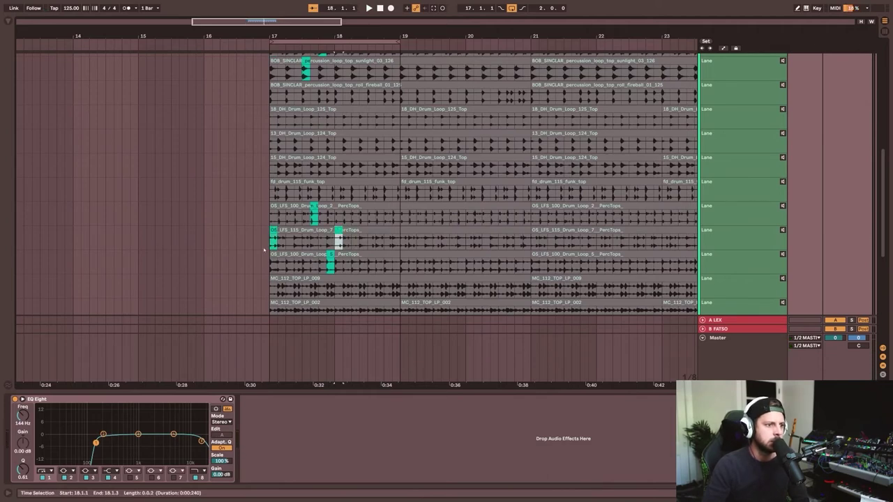
pyautogui.press('space')
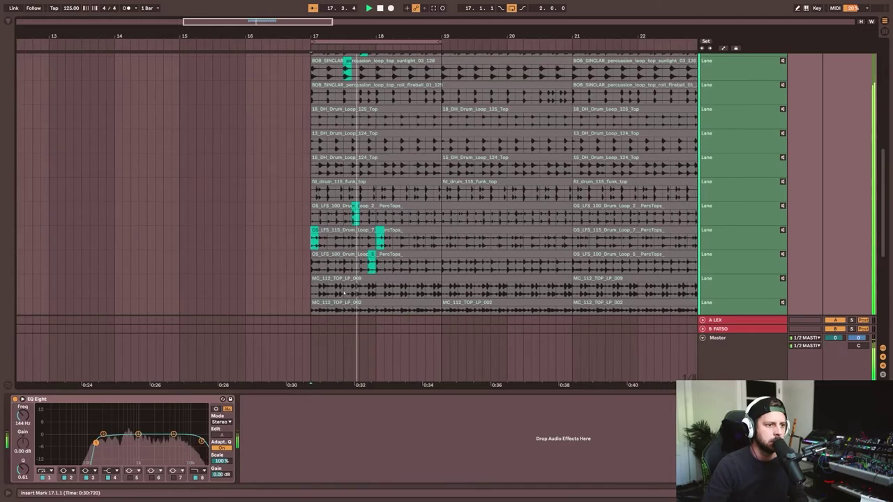
pyautogui.scroll(-1, 352, 273)
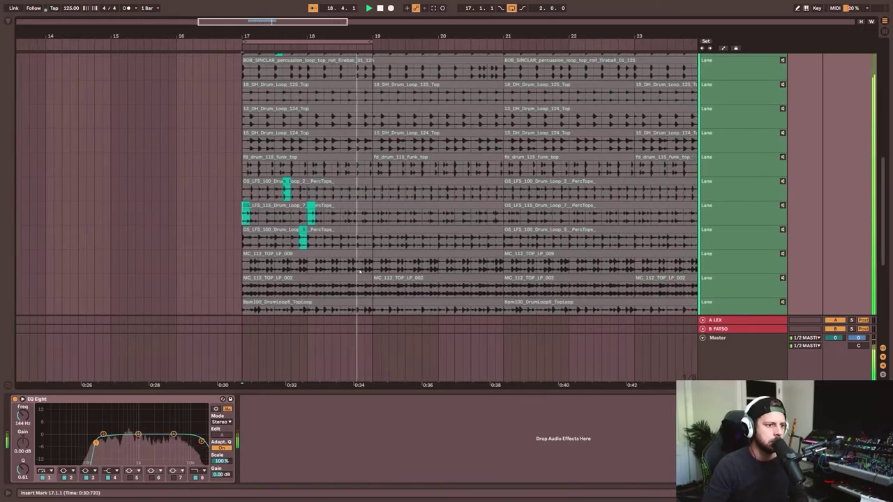
pyautogui.press('space')
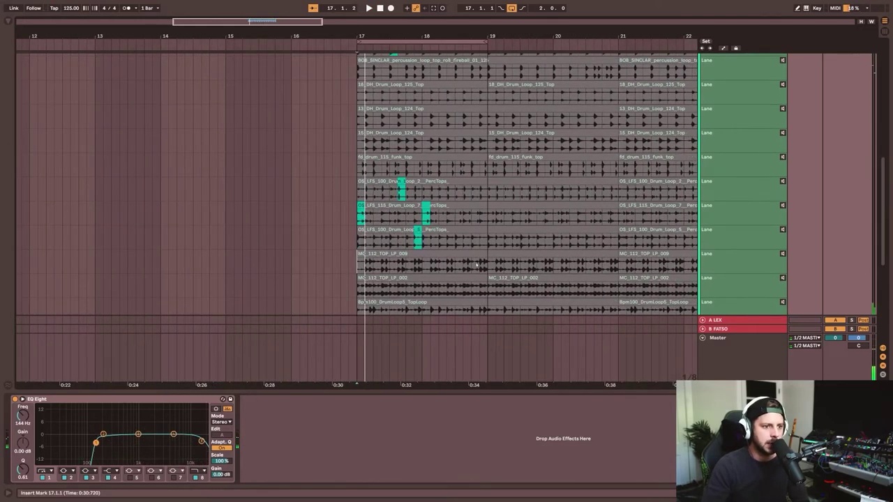
# - Comp Top Drums from 18.4.3 to 19.1.1 with the MC_112_TOP_LP_009 take lane and play the loop from bar 17
pyautogui.moveTo(480, 264); pyautogui.dragTo(482, 265)
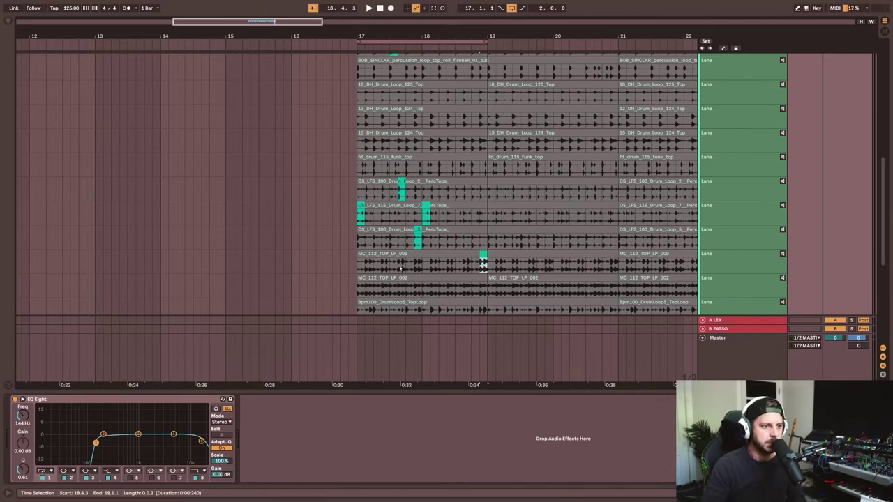
pyautogui.click(359, 271)
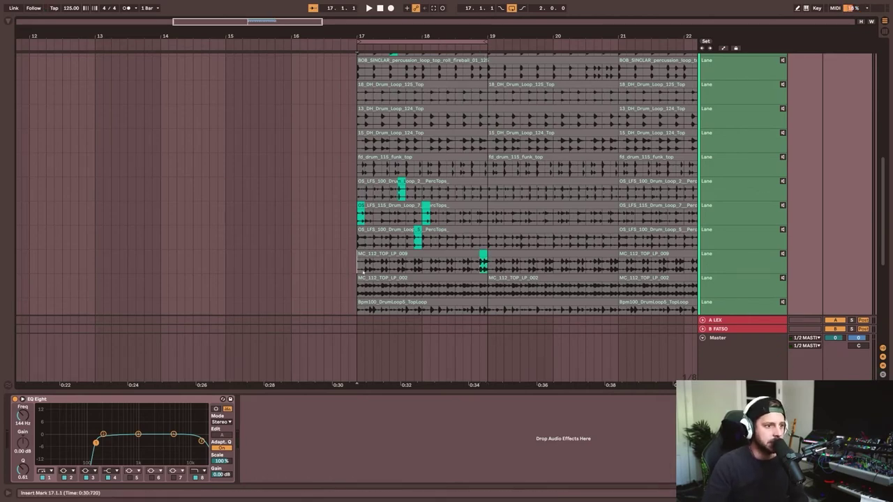
pyautogui.press('space')
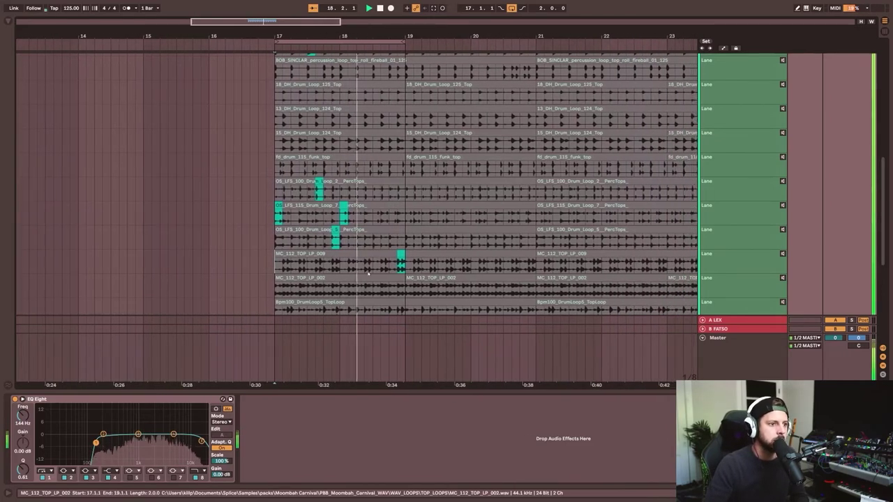
pyautogui.scroll(3, 397, 209)
pyautogui.press('space')
pyautogui.press('space')
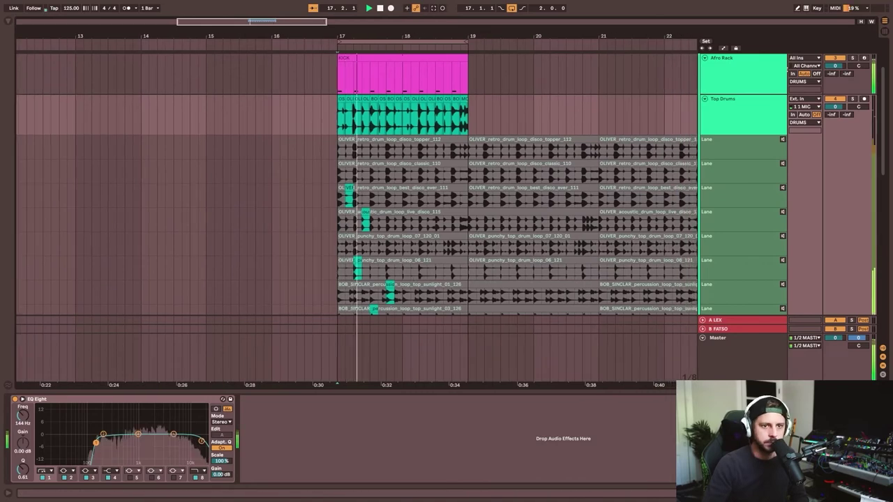
# - Hide Top Drums' take lanes and show the take lanes of the Afro Rack track
pyautogui.rightClick(746, 116)
pyautogui.press('Escape')
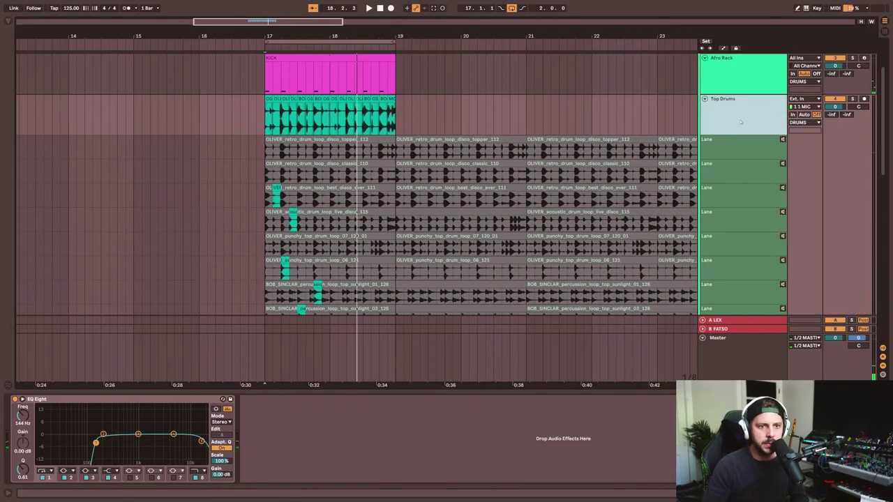
pyautogui.rightClick(740, 120)
pyautogui.click(772, 232)
pyautogui.rightClick(759, 76)
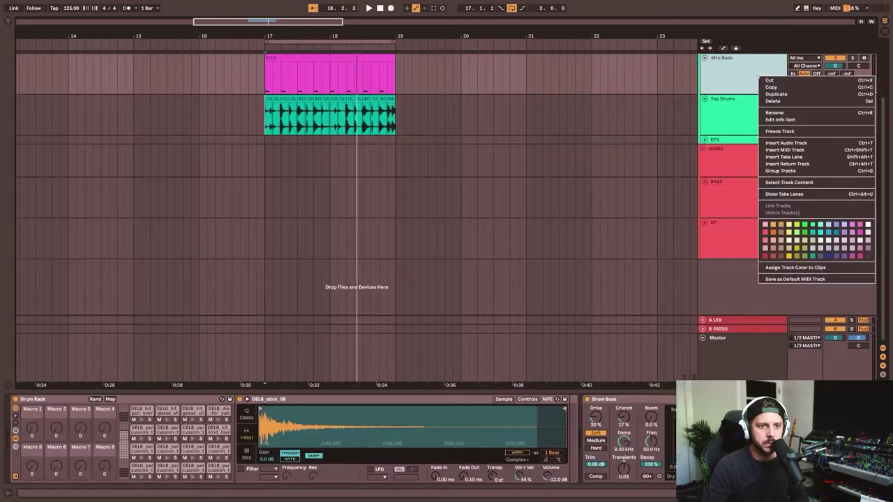
pyautogui.click(784, 194)
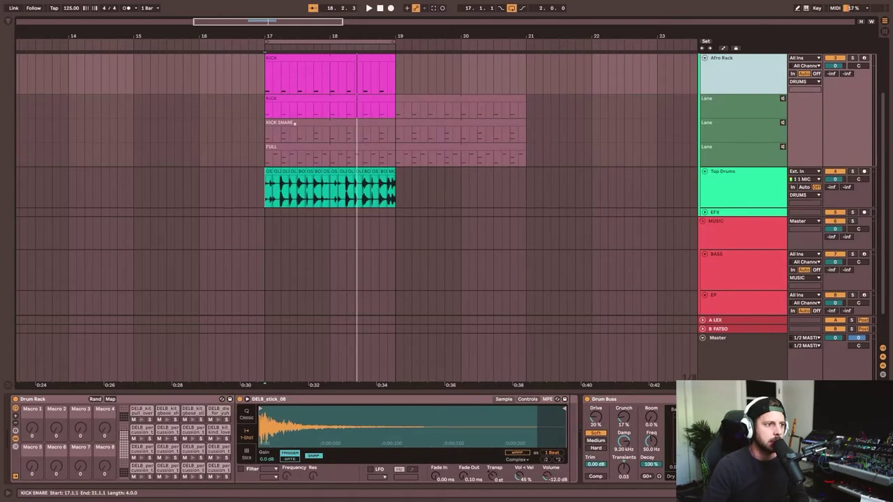
# - Copy bars 17 to 19 of the KICK SNARE take lane to Afro Rack's main lane and audition it with the top loops
pyautogui.click(295, 124)
pyautogui.click(392, 138)
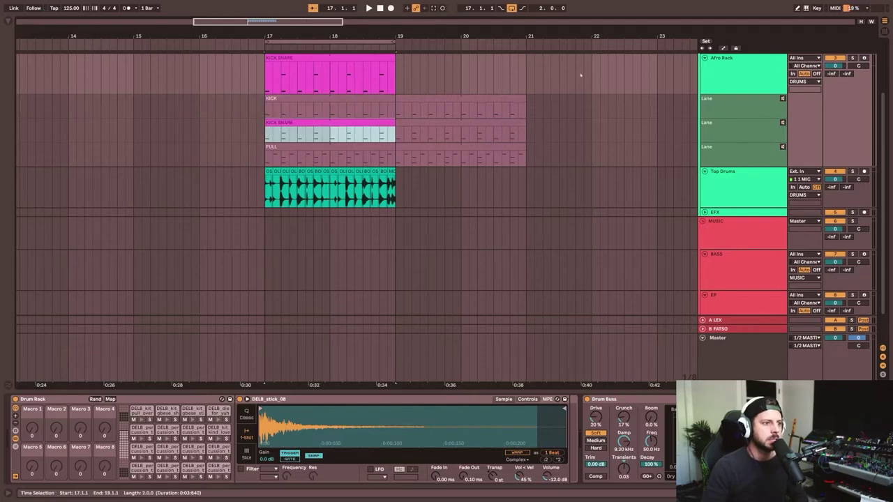
pyautogui.press('space')
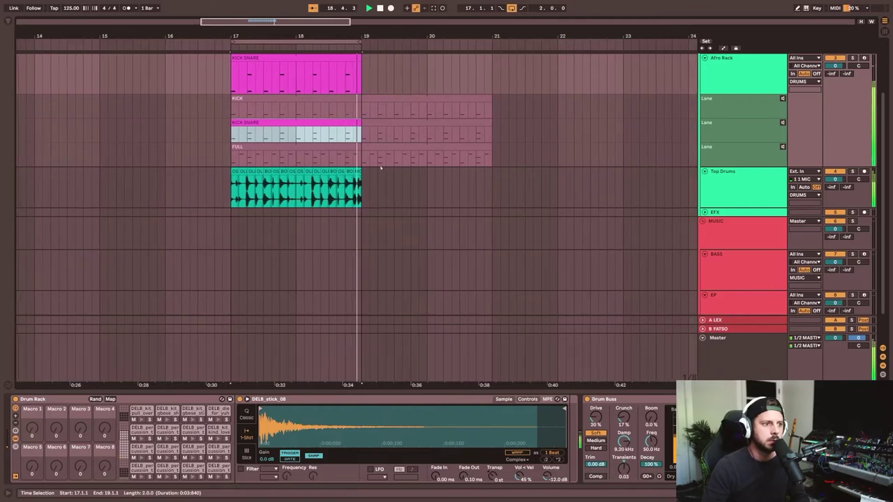
# - Copy bars 17 to 19 of the FULL take lane to Afro Rack's main lane, play it, and set Top Drums' volume to -4.0 dB
pyautogui.press('space')
pyautogui.moveTo(361, 161); pyautogui.dragTo(240, 159)
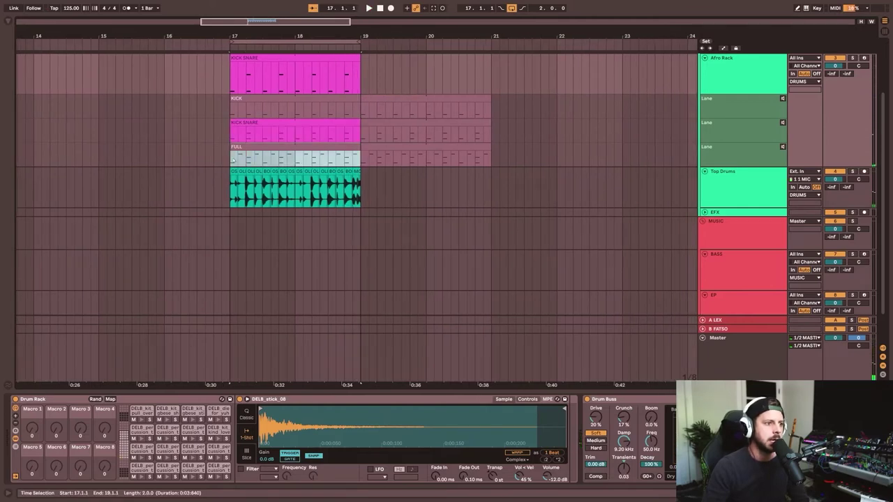
pyautogui.press('Return')
pyautogui.press('space')
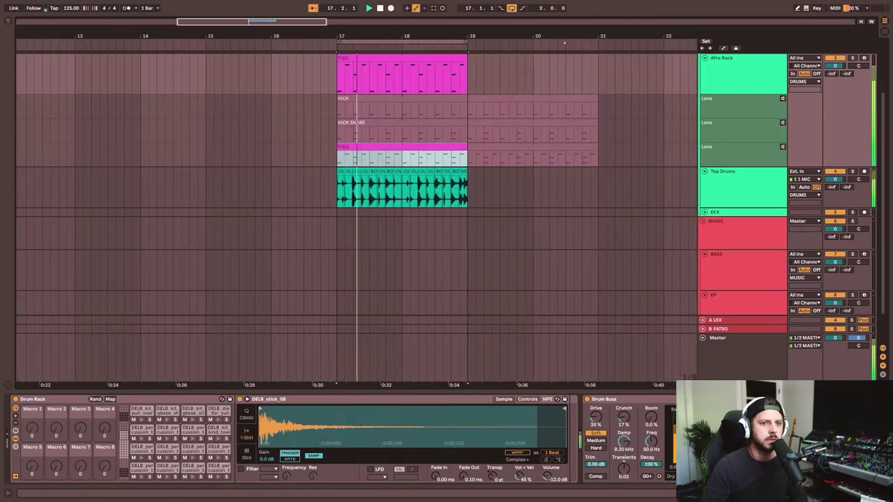
pyautogui.scroll(-2, 682, 168)
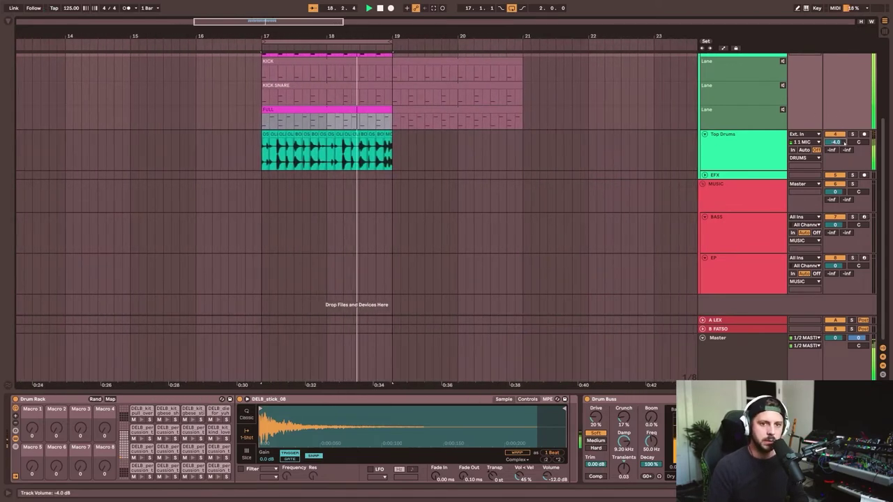
# - Arm the BASS track, record a two-bar MIDI bassline from bar 17, and open its clip to audition it with the drums
pyautogui.click(864, 217)
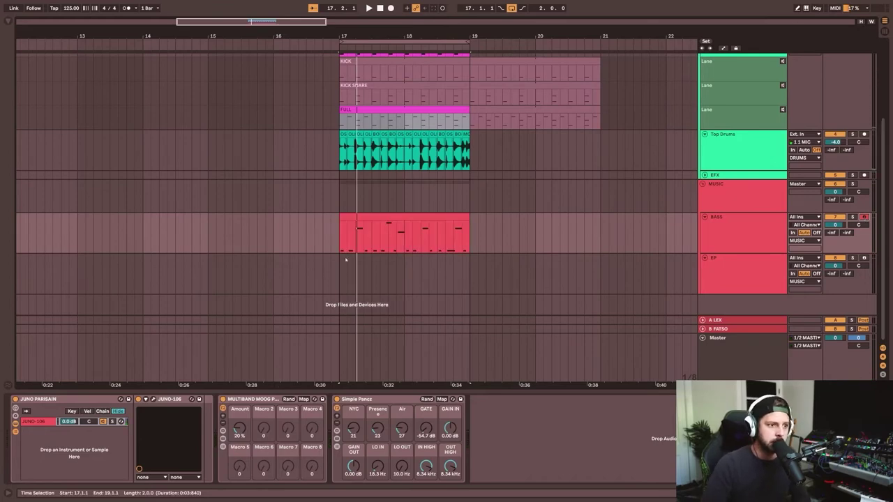
pyautogui.doubleClick(378, 219)
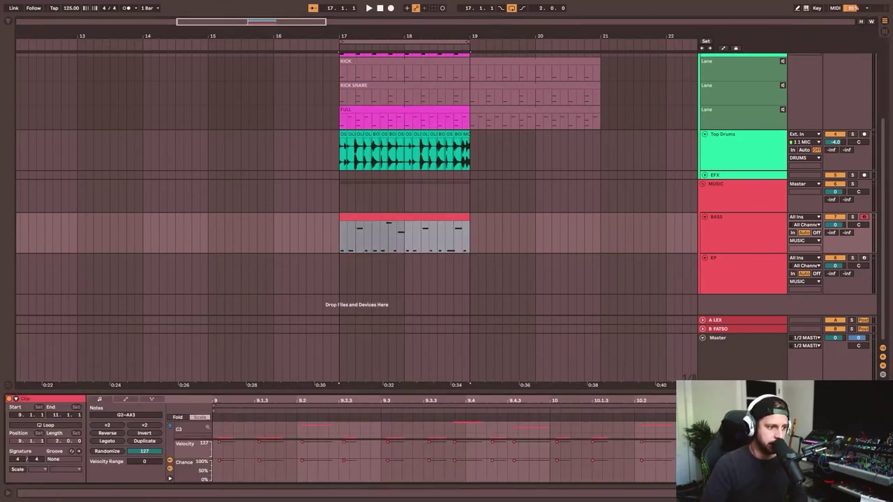
pyautogui.click(224, 422)
pyautogui.press('space')
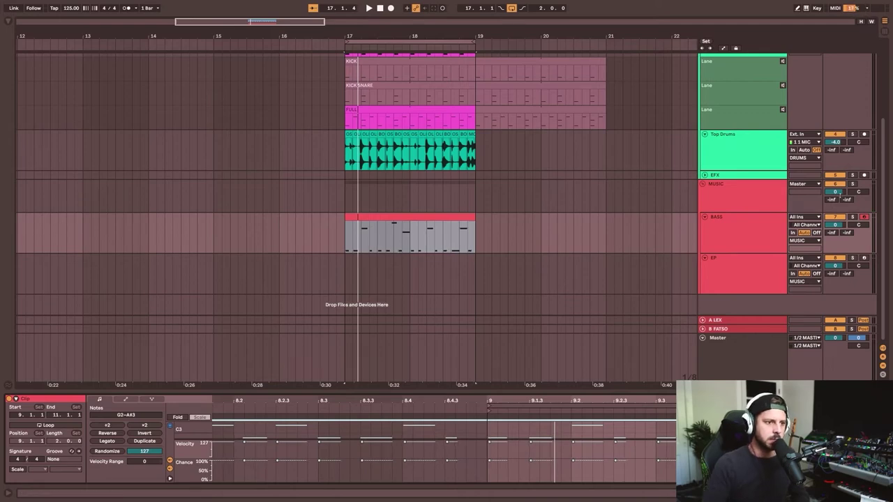
pyautogui.press('space')
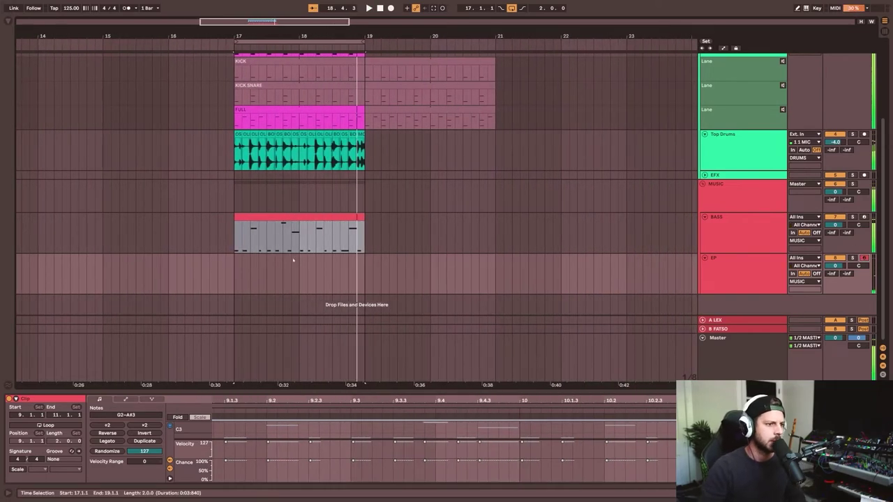
# - Examine the bassline's notes in a folded, enlarged note editor and close the editor again
pyautogui.click(307, 219)
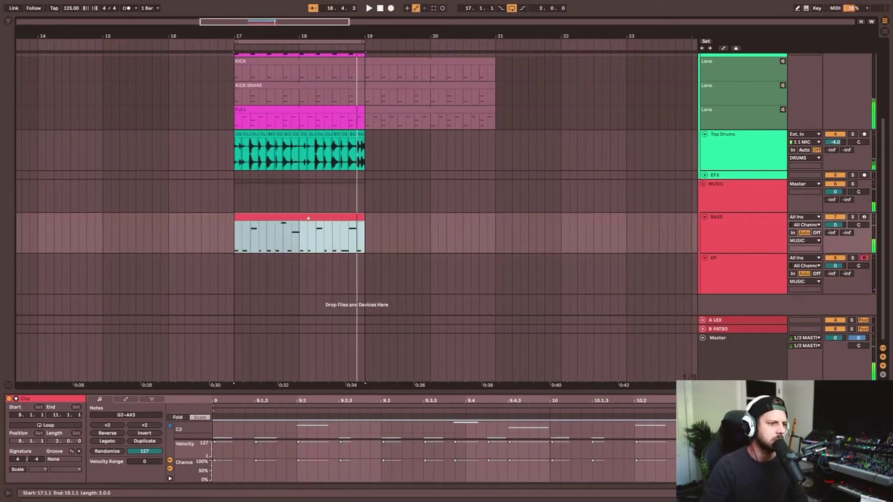
pyautogui.click(178, 417)
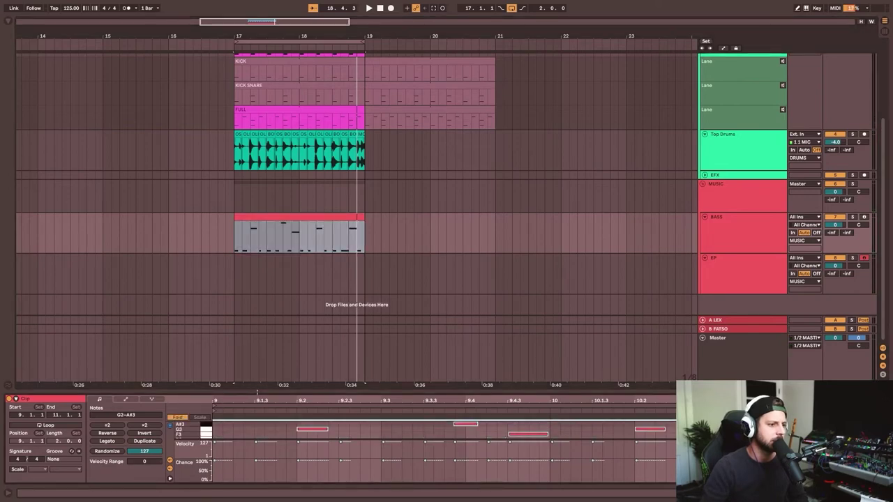
pyautogui.moveTo(257, 392); pyautogui.dragTo(223, 195)
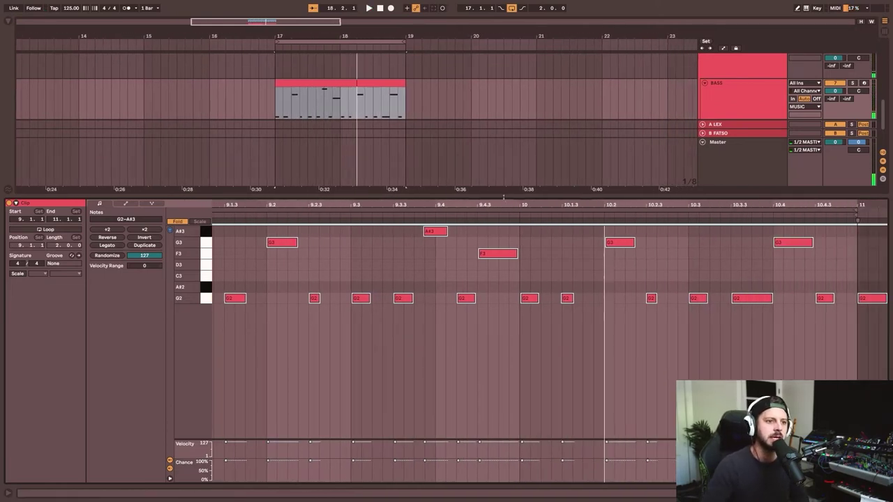
pyautogui.moveTo(503, 198); pyautogui.dragTo(504, 481)
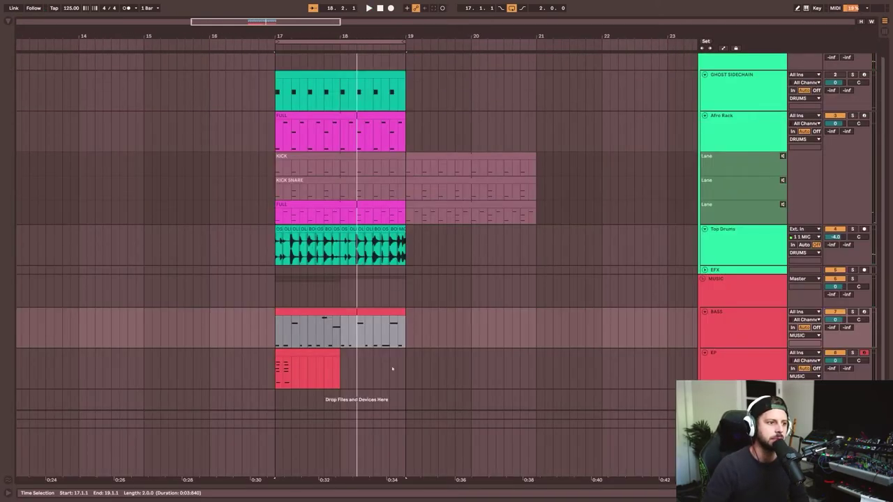
# - Make the recorded chord clip on EP fill bars 17 to 19 while the groove plays
pyautogui.click(301, 352)
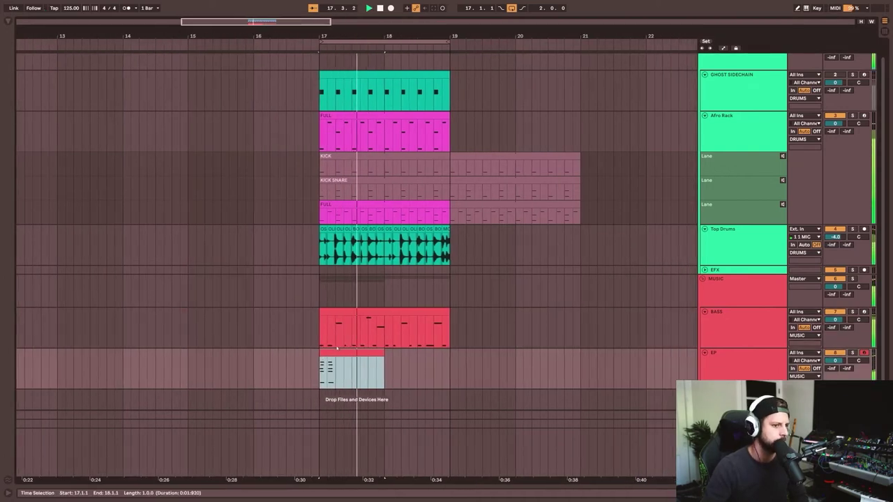
pyautogui.click(336, 367)
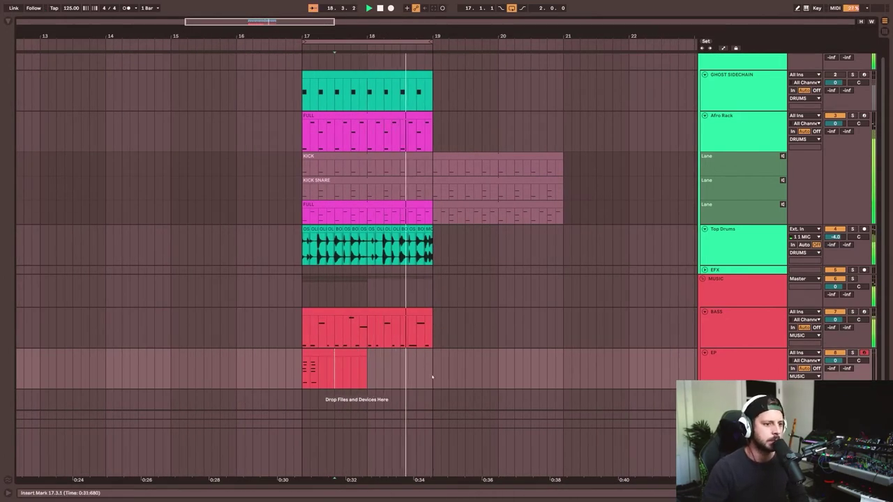
pyautogui.moveTo(432, 378); pyautogui.dragTo(301, 377)
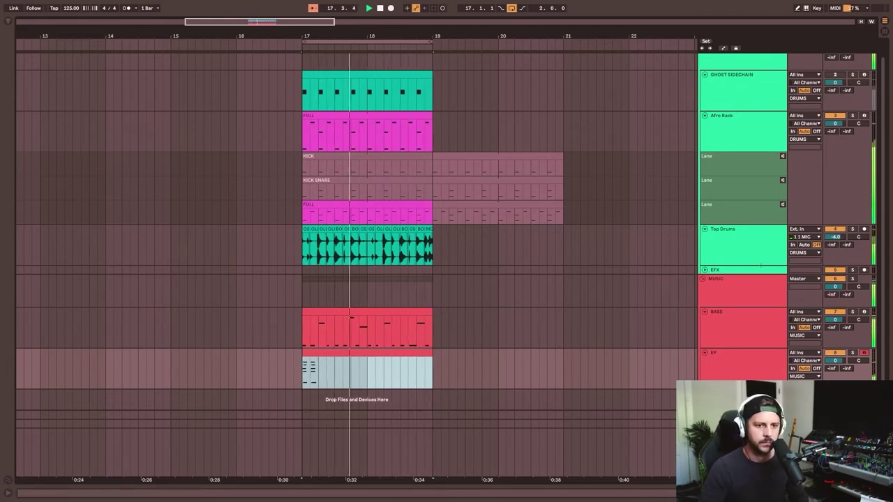
# - Copy med riser 3 from EFX's take lanes to its main lane at bars 13 to 17 and set the track volume to -13.5 dB
pyautogui.press('u')
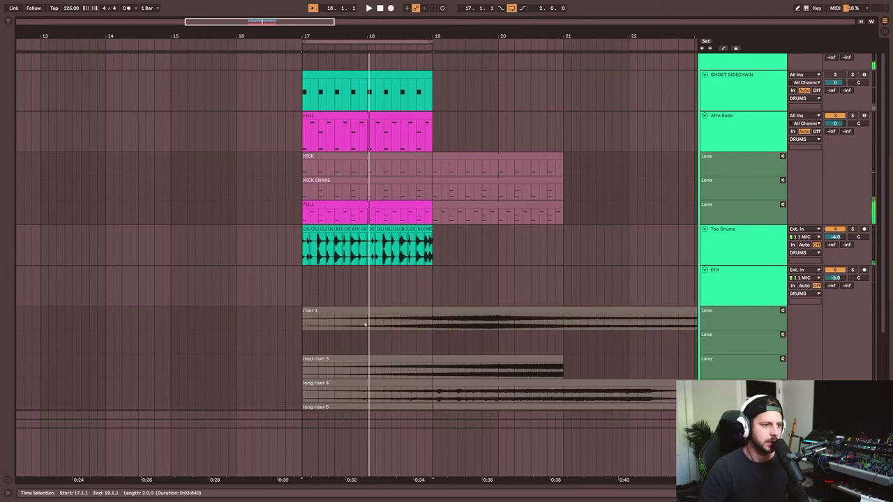
pyautogui.scroll(-3, 472, 244)
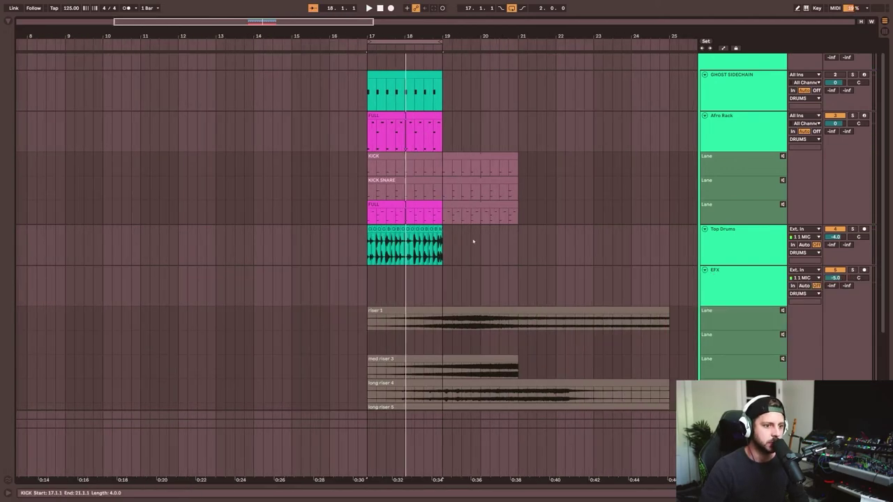
pyautogui.scroll(-2, 478, 295)
pyautogui.click(483, 285)
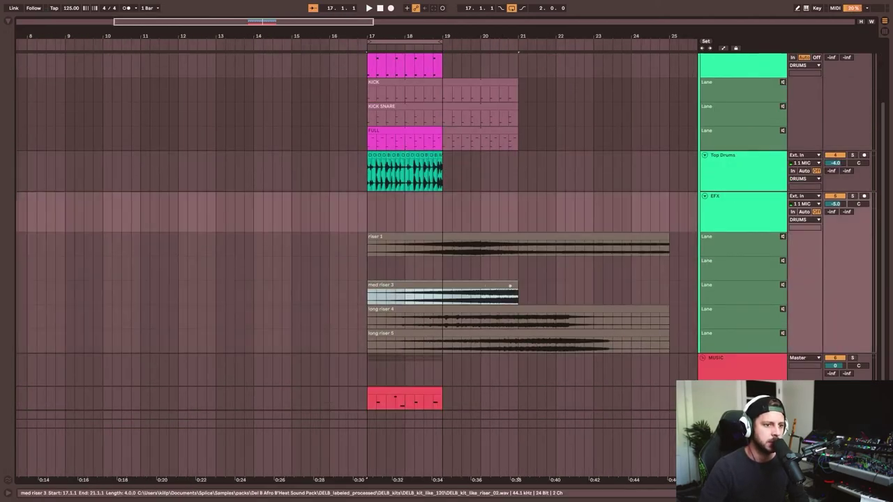
pyautogui.moveTo(508, 286); pyautogui.dragTo(360, 226)
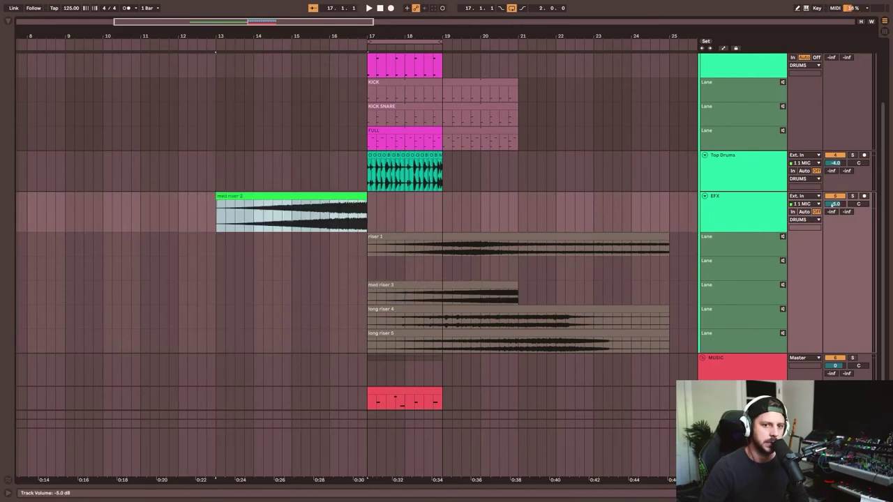
pyautogui.moveTo(835, 203); pyautogui.dragTo(835, 210)
# - Fill bars 13 to 17 of EP with repeated one-beat copies of the opening chord and play the arrangement from bar 13
pyautogui.scroll(-3, 464, 263)
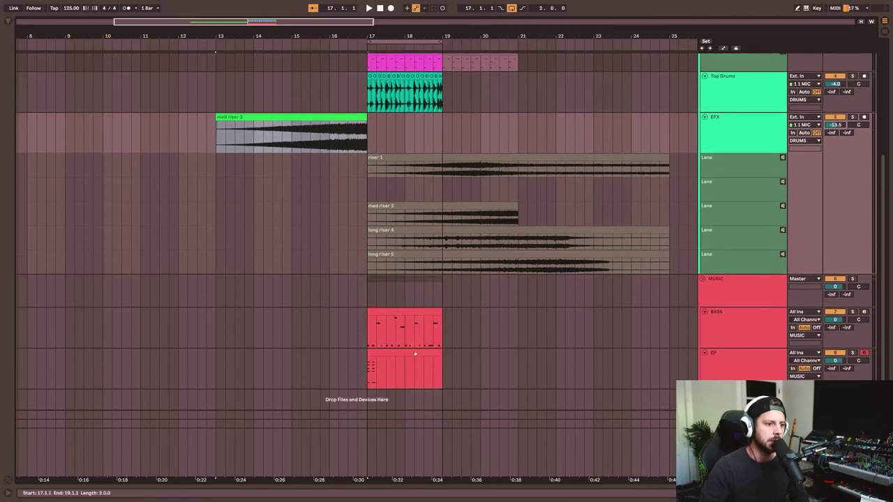
pyautogui.click(378, 355)
pyautogui.moveTo(379, 356); pyautogui.dragTo(218, 378)
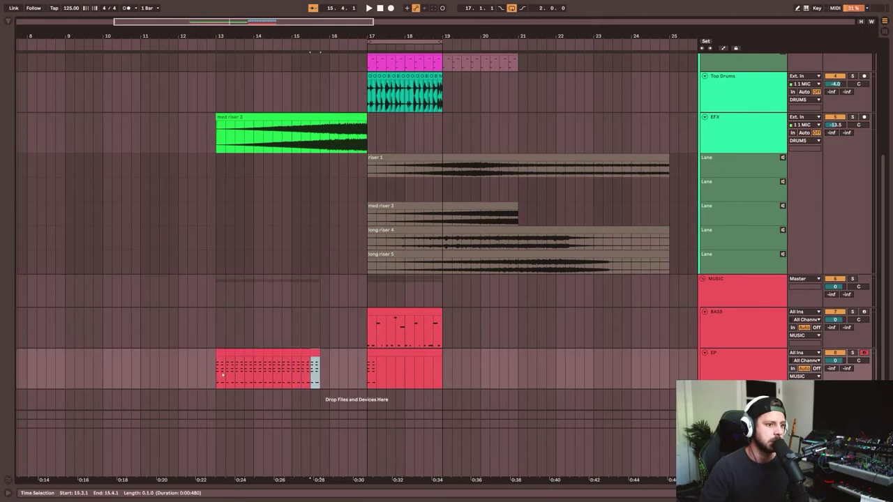
pyautogui.click(218, 377)
pyautogui.press('space')
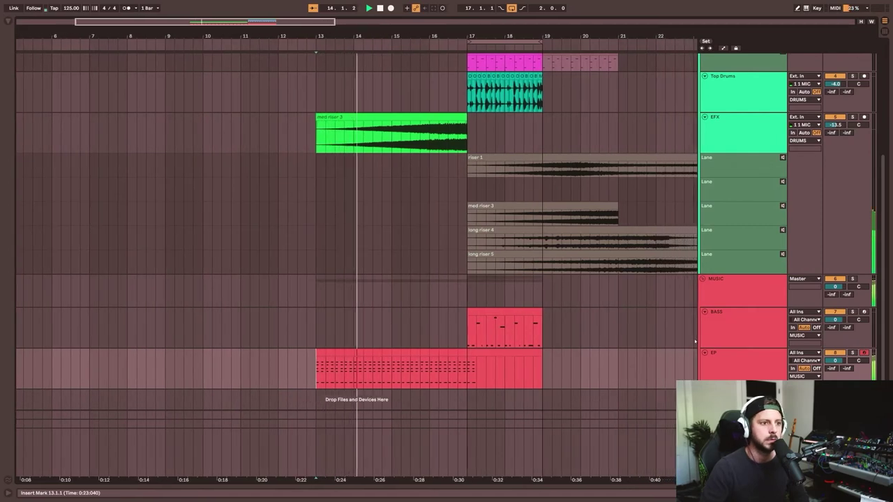
pyautogui.scroll(5, 693, 343)
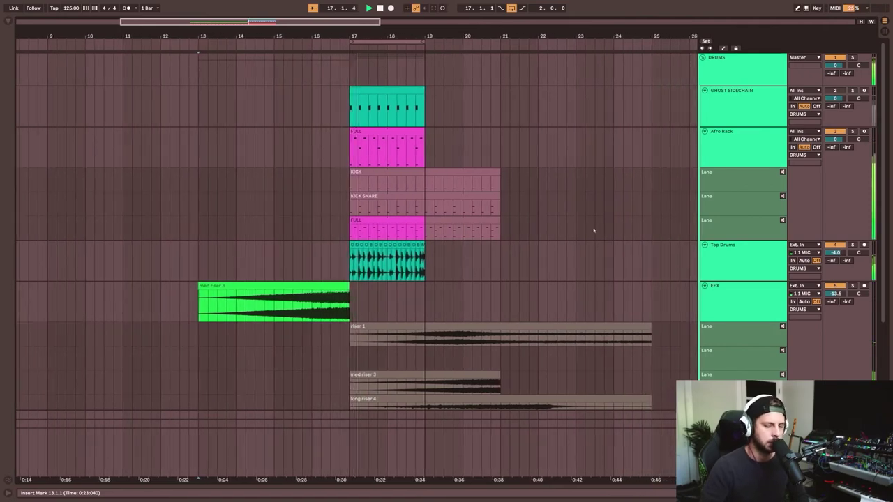
pyautogui.press('a')
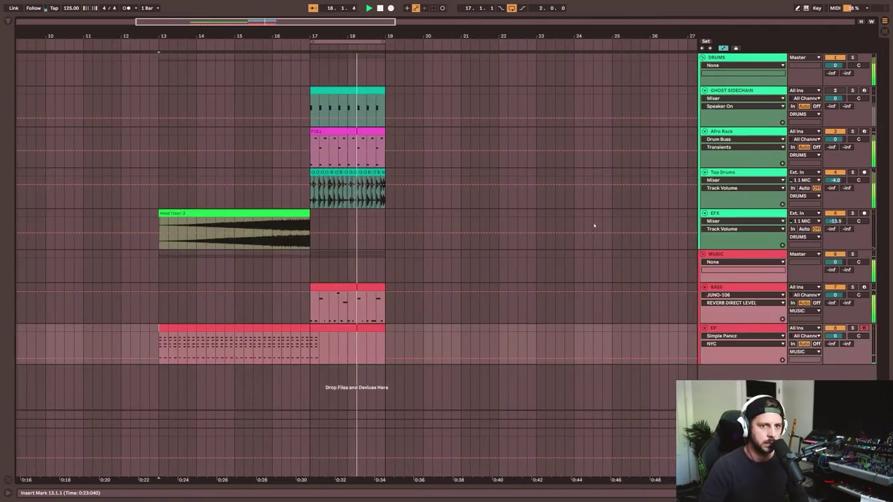
pyautogui.press('a')
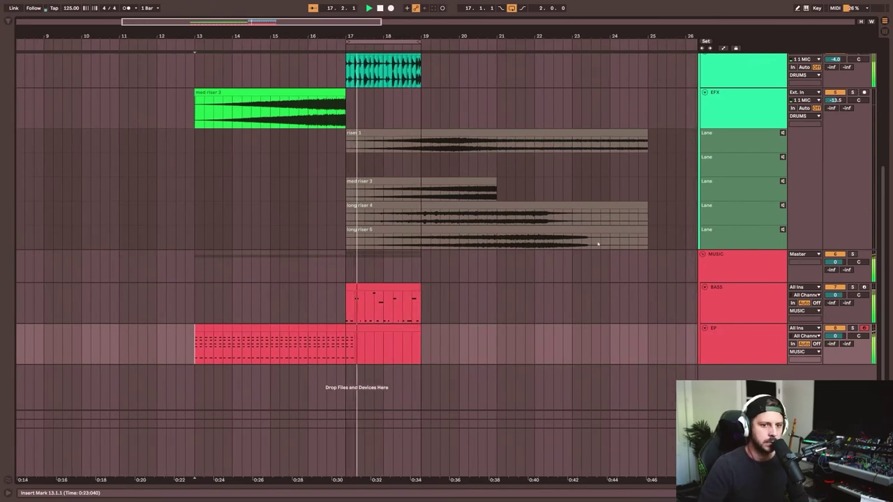
pyautogui.hscroll(-3, 468, 286)
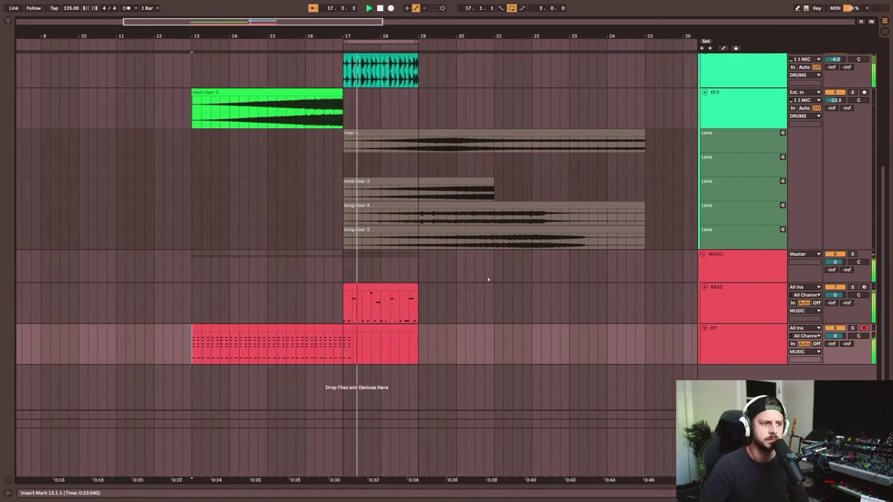
# - Hide the take lanes of the Afro Rack and EFX tracks
pyautogui.scroll(3, 492, 282)
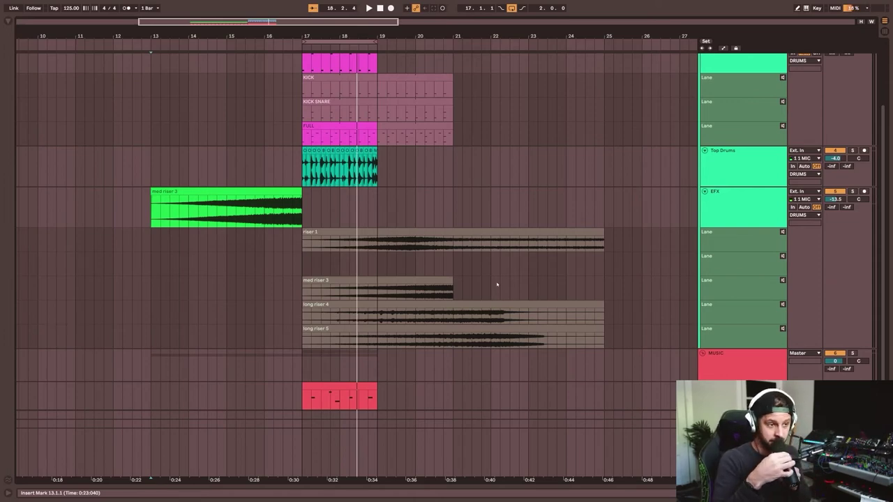
pyautogui.scroll(3, 571, 286)
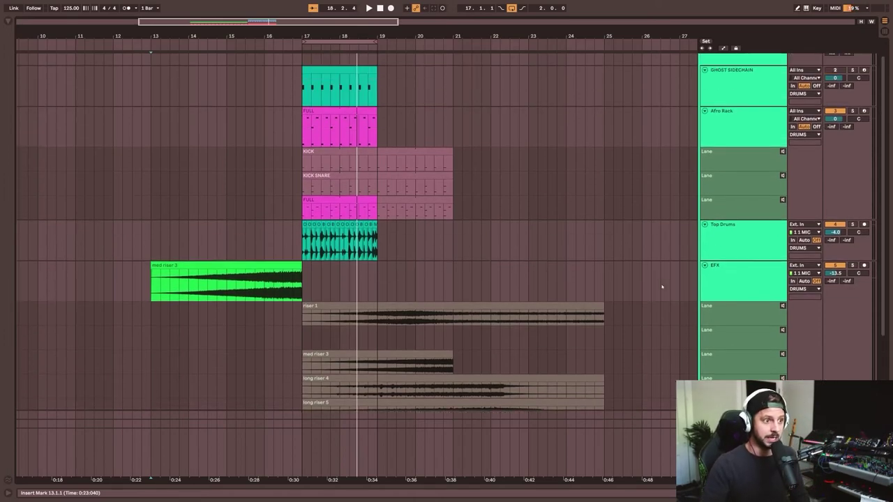
pyautogui.scroll(1, 734, 273)
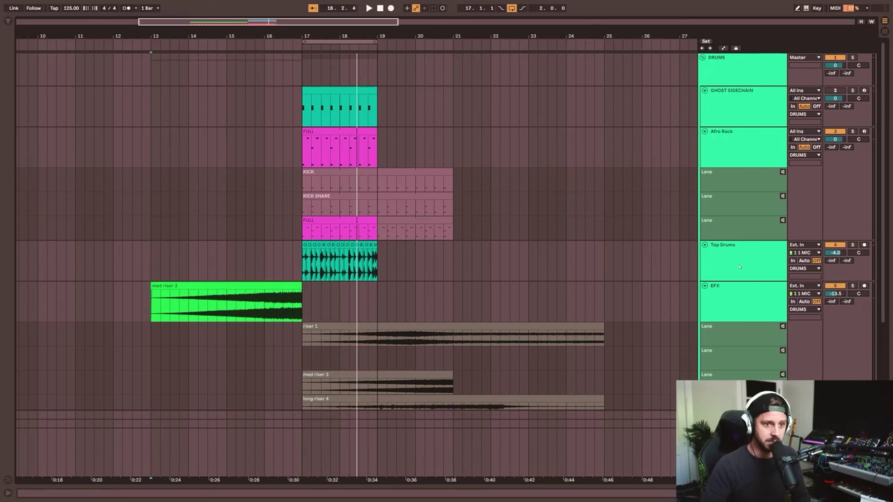
pyautogui.rightClick(740, 266)
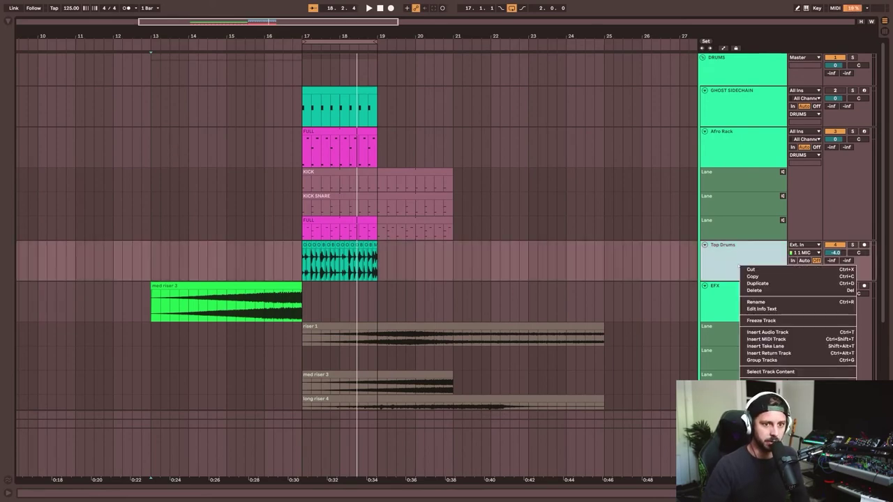
pyautogui.press('Escape')
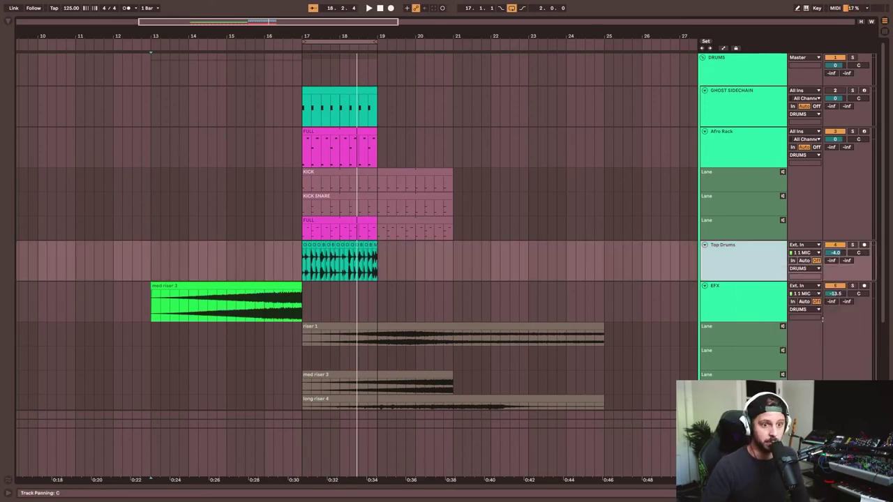
pyautogui.rightClick(747, 159)
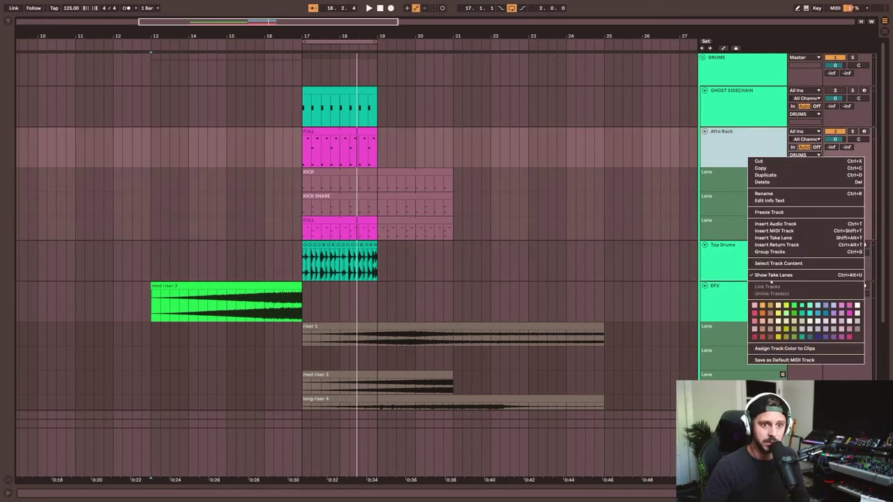
pyautogui.click(771, 276)
pyautogui.rightClick(716, 230)
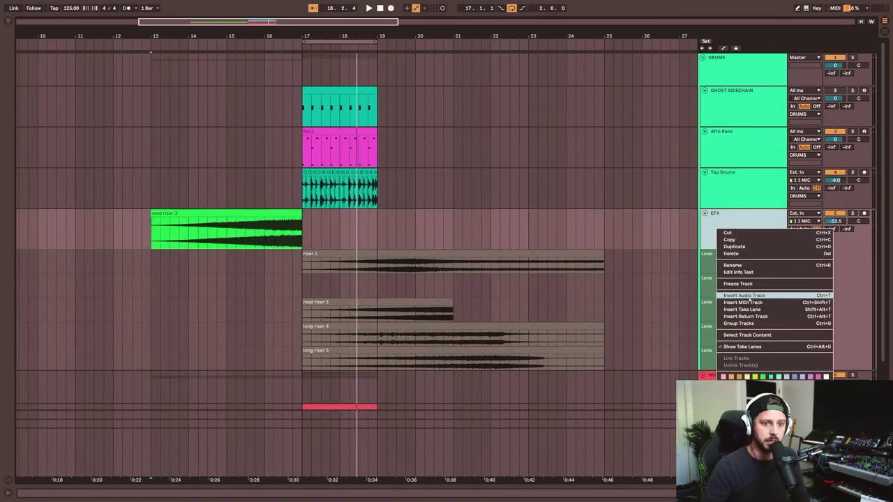
pyautogui.click(738, 345)
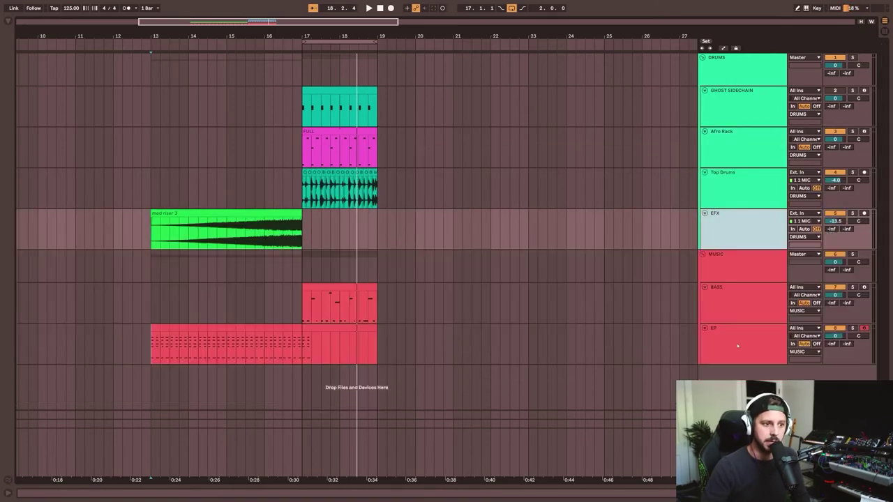
# - Duplicate bars 17 to 19 of all drum and music tracks directly after themselves, up to bar 21
pyautogui.click(303, 61)
pyautogui.keyDown('shift'); pyautogui.click(378, 359); pyautogui.keyUp('shift')
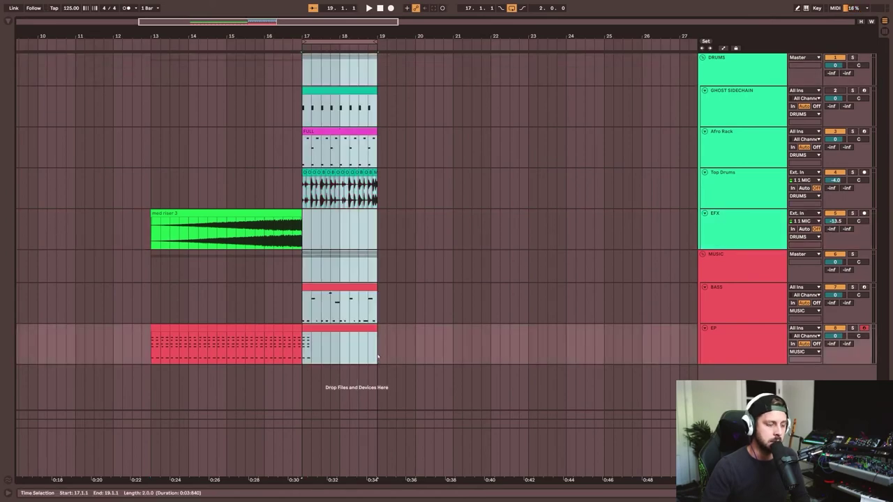
pyautogui.hotkey('ctrl', 'd')
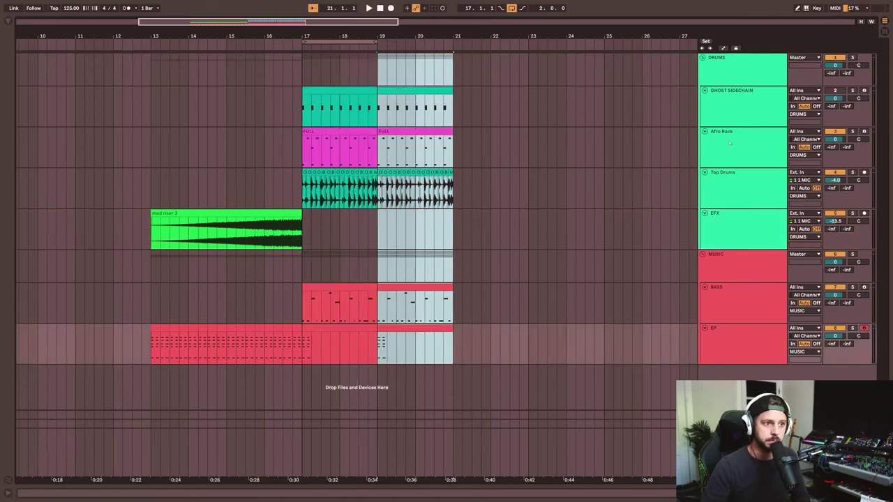
# - Show the take lanes of the Top Drums track and set the loop to bars 19 to 21
pyautogui.rightClick(730, 144)
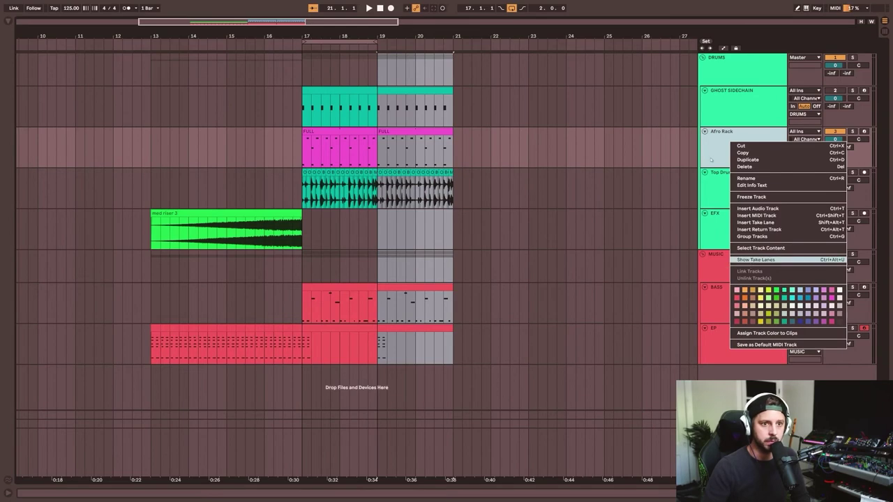
pyautogui.click(709, 187)
pyautogui.rightClick(725, 189)
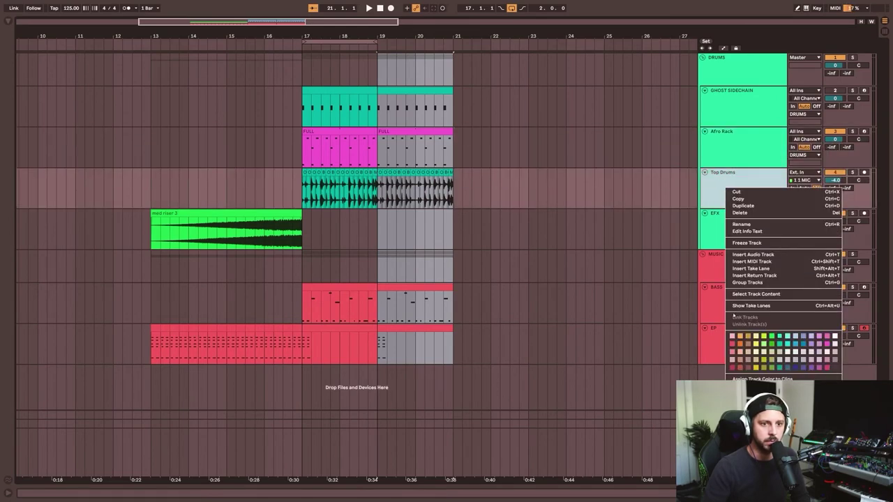
pyautogui.click(752, 305)
pyautogui.scroll(-2, 509, 116)
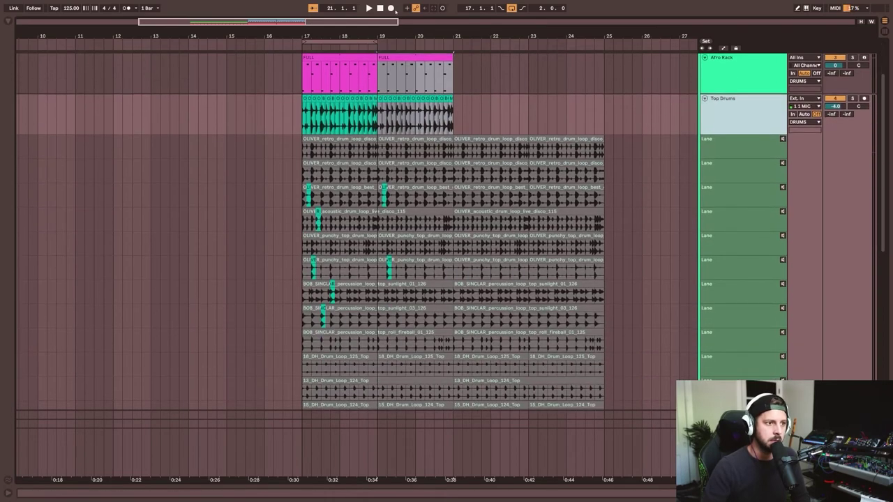
pyautogui.moveTo(361, 42); pyautogui.dragTo(418, 230)
# - Comp the BOB_SINCLAR top_sunlight_01_126 lane into Top Drums from 19.1.3 to 19.2.1 and extend the loop to bars 17 to 21
pyautogui.click(329, 298)
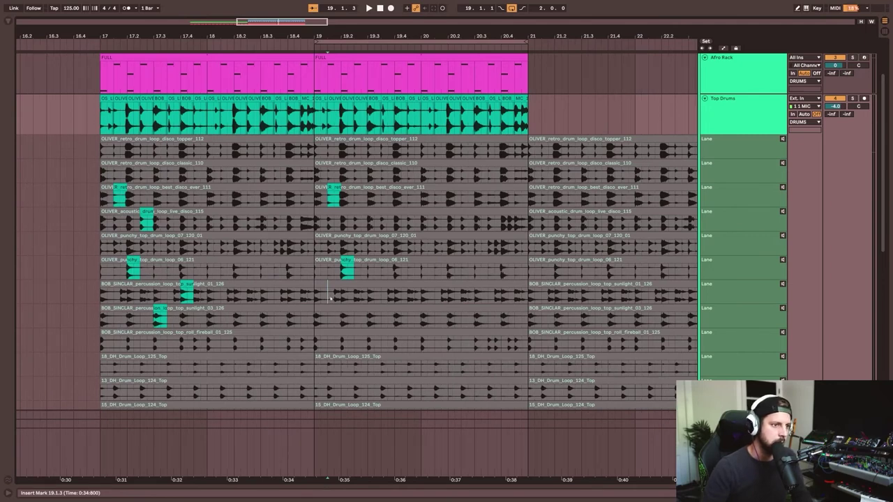
pyautogui.moveTo(335, 298); pyautogui.dragTo(340, 298)
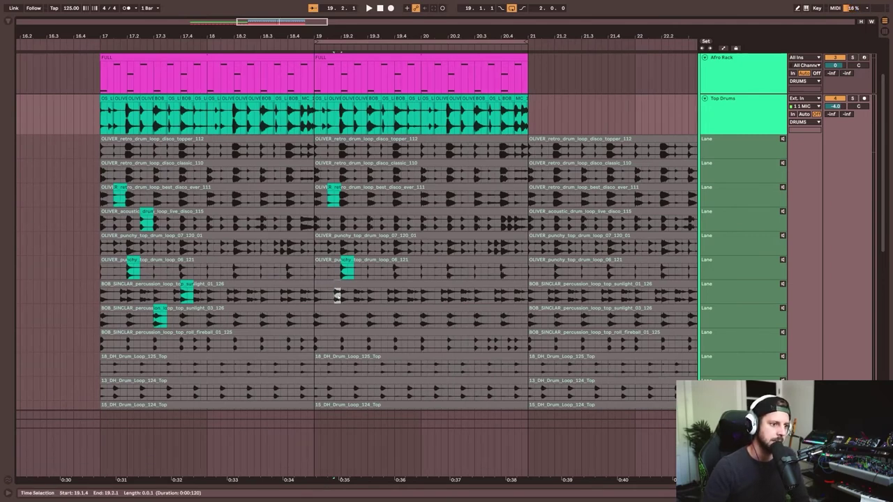
pyautogui.press('Return')
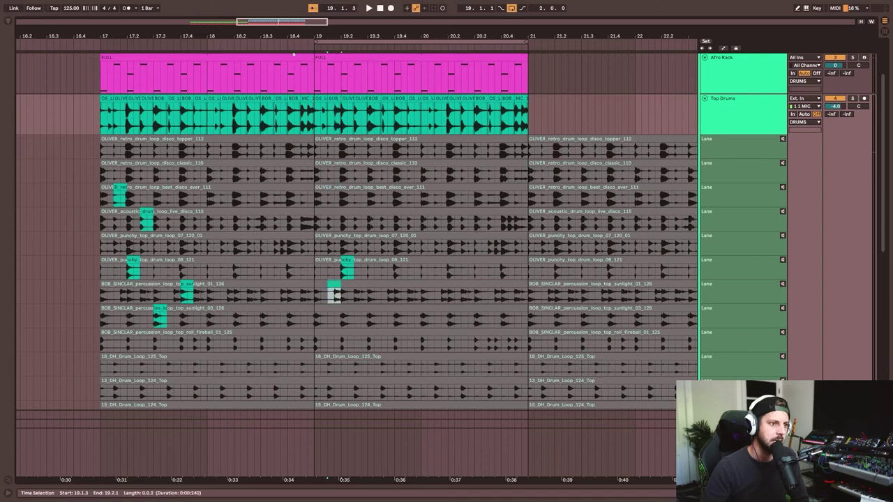
pyautogui.moveTo(334, 294); pyautogui.dragTo(100, 295)
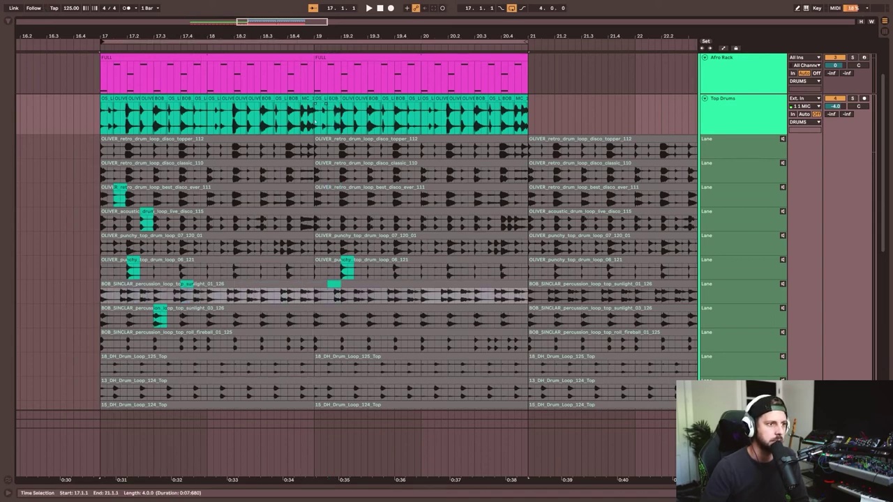
pyautogui.click(315, 120)
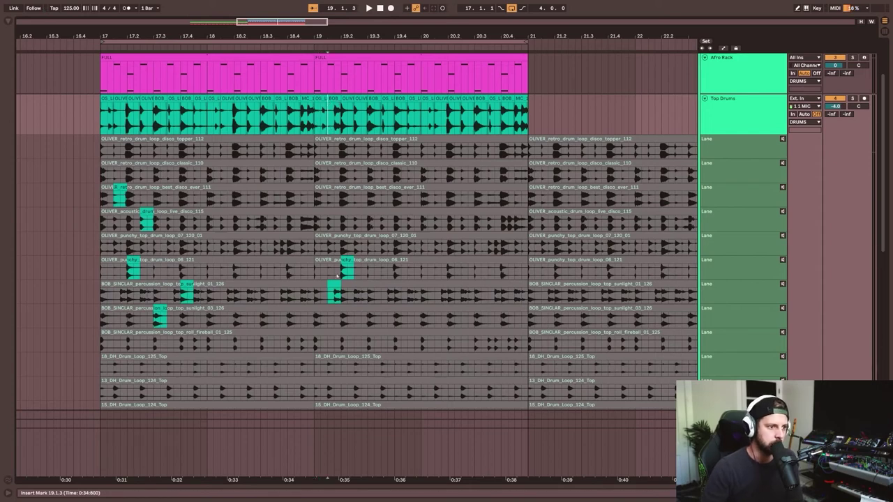
pyautogui.click(337, 275)
# - Comp Top Drums slices from BOB_SINCLAR top_sunlight_03_126 at 19.3.1 to 19.3.4, top_sunlight_01_126 at 19.3.4 and OLIVER live_disco_115 at 19.4.3
pyautogui.moveTo(369, 323); pyautogui.dragTo(382, 322)
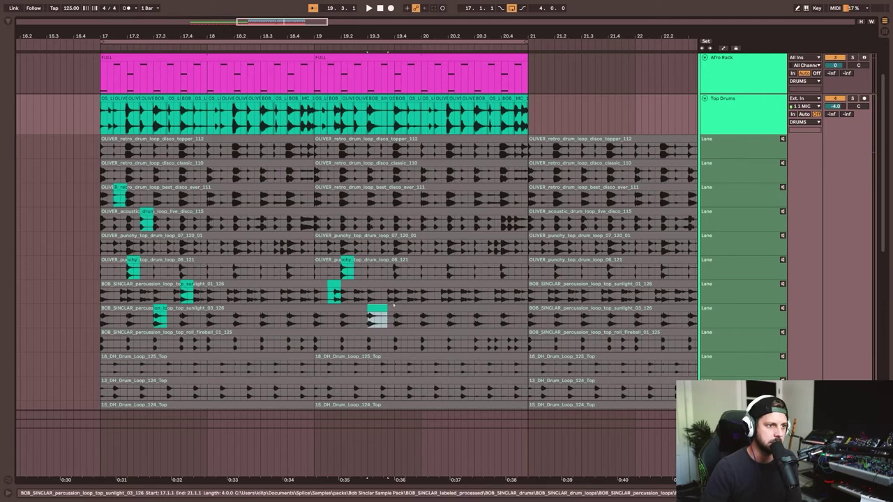
pyautogui.moveTo(388, 296); pyautogui.dragTo(395, 295)
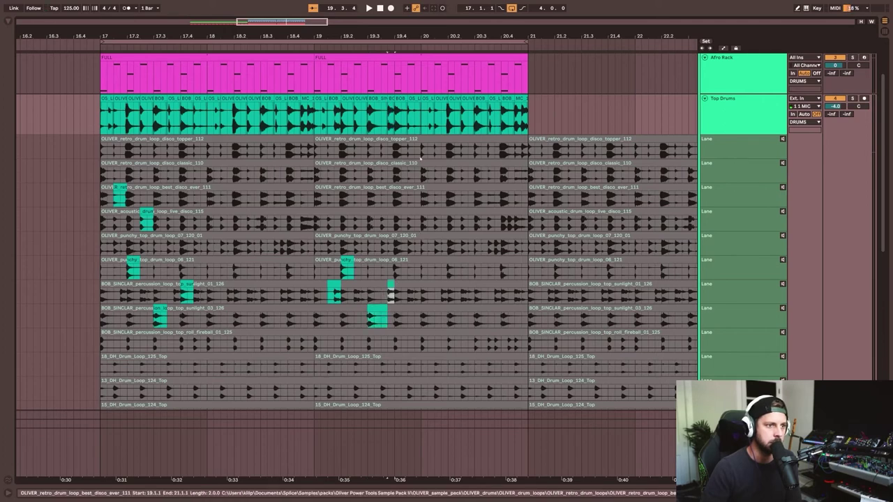
pyautogui.moveTo(408, 220); pyautogui.dragTo(413, 221)
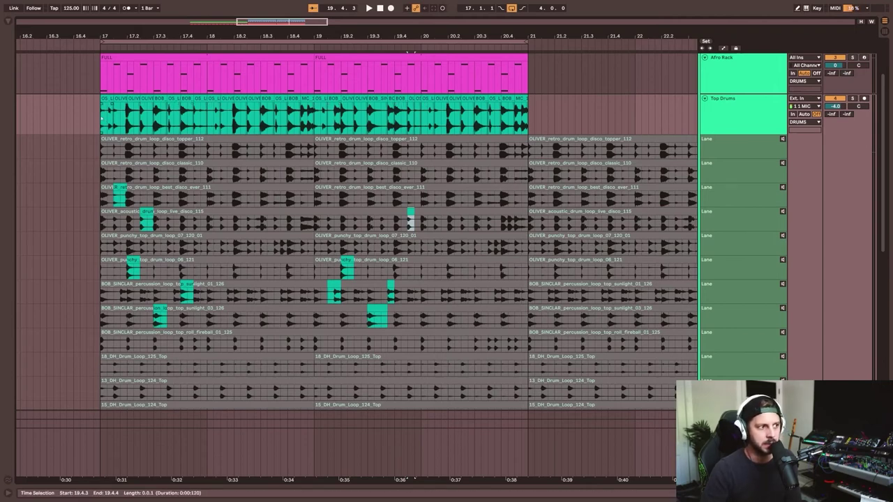
# - Examine the Top Drums comp in bar 17, at its 18.4.3 slice with the matching take lane, and from bar 19 onward
pyautogui.moveTo(100, 120); pyautogui.dragTo(171, 118)
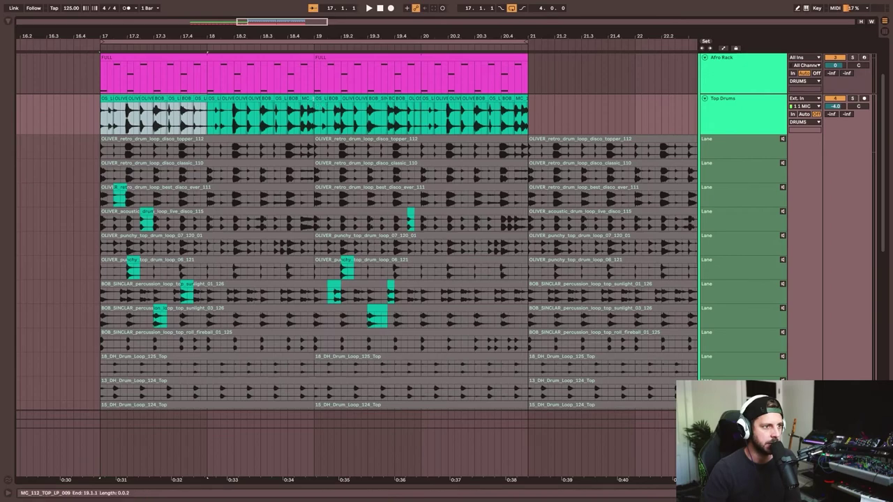
pyautogui.moveTo(298, 115); pyautogui.dragTo(312, 116)
pyautogui.scroll(-1, 285, 327)
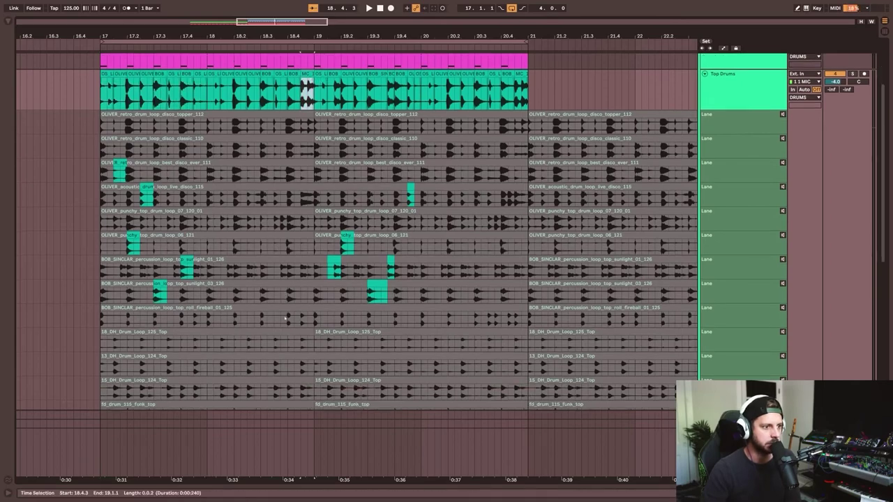
pyautogui.scroll(-3, 299, 275)
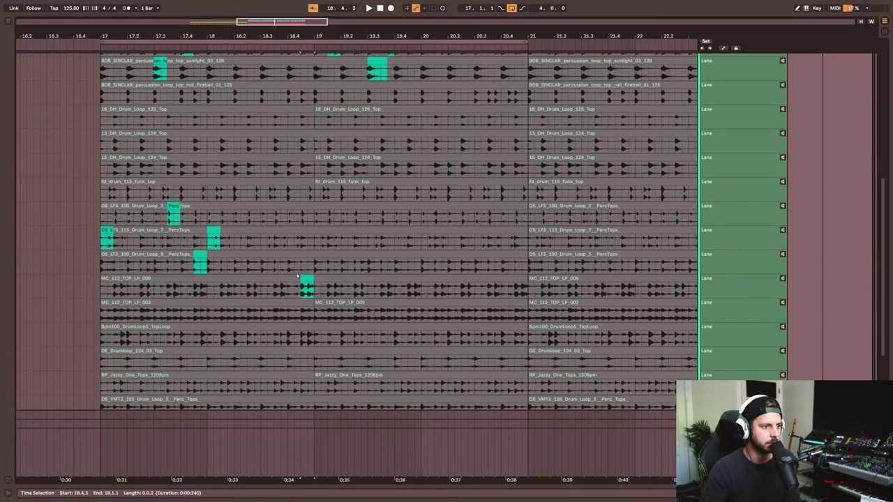
pyautogui.scroll(6, 304, 258)
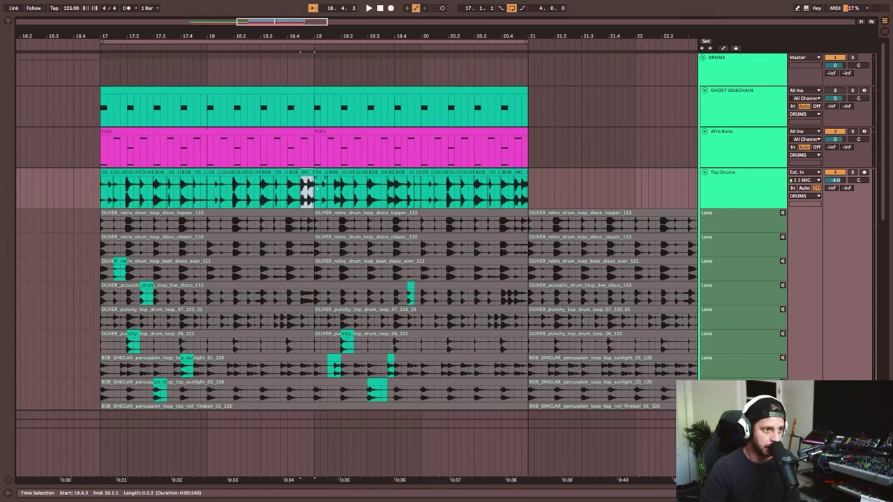
pyautogui.moveTo(316, 188); pyautogui.dragTo(508, 189)
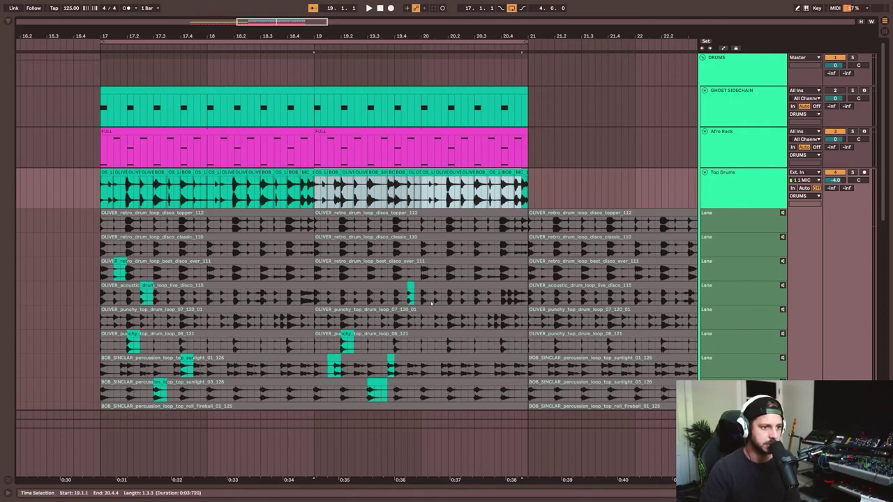
# - Comp Top Drums slices from OLIVER punchy_top_drum_loop_07 at 20.1.1, BOB_SINCLAR top_sunlight_01_126 at 20.1.4 and OLIVER live_disco_115 at 20.4.3 to 21.1.1
pyautogui.click(425, 321)
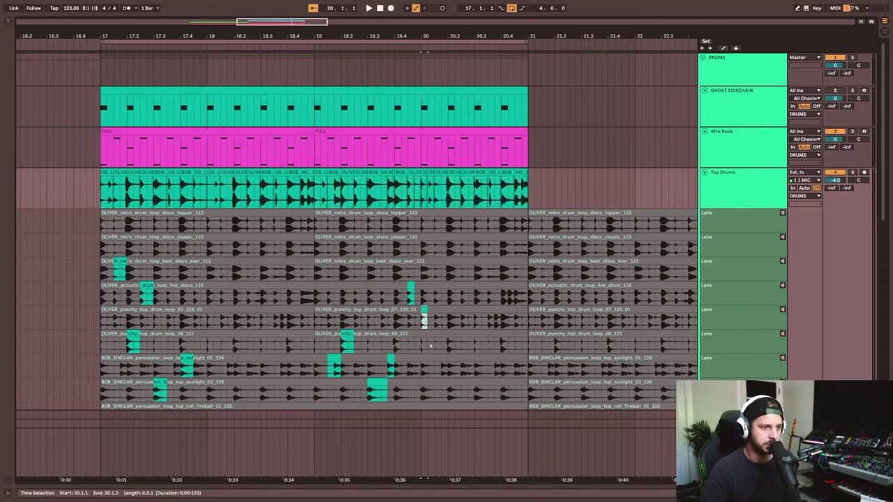
pyautogui.click(444, 366)
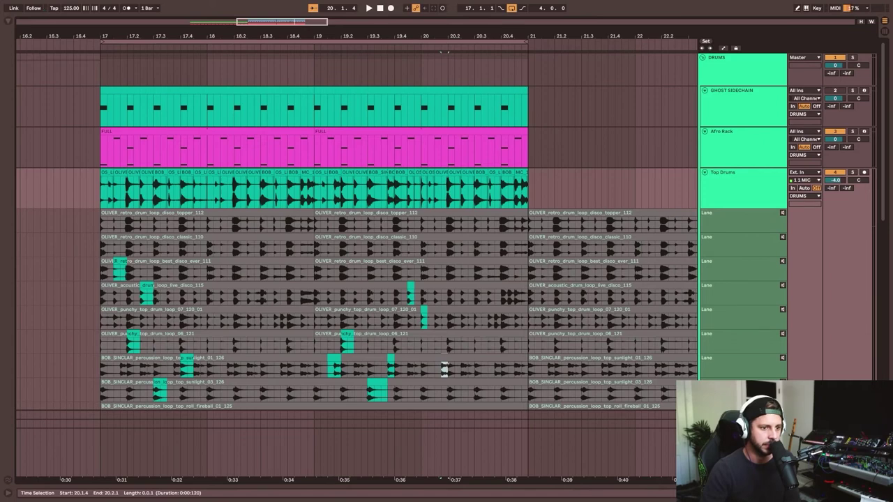
pyautogui.moveTo(520, 297); pyautogui.dragTo(524, 297)
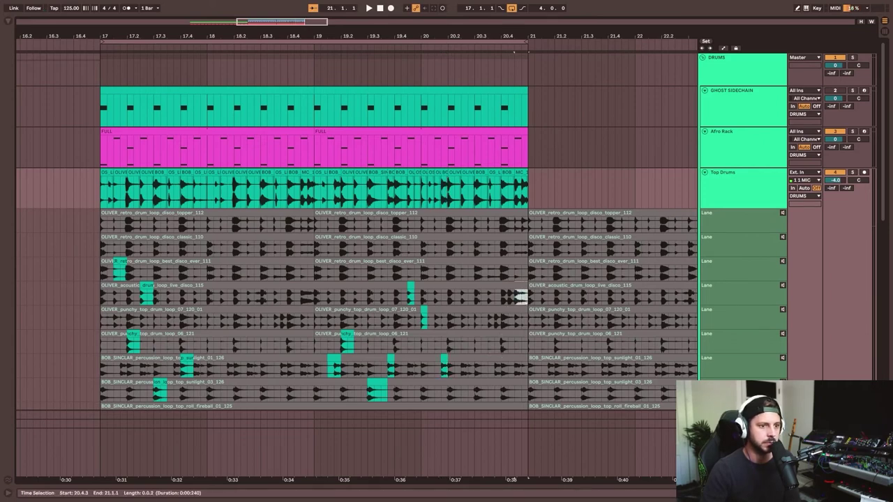
# - Play the looped bars 17 to 21 to check the new drum comp, briefly viewing the automation lanes
pyautogui.click(286, 39)
pyautogui.press('space')
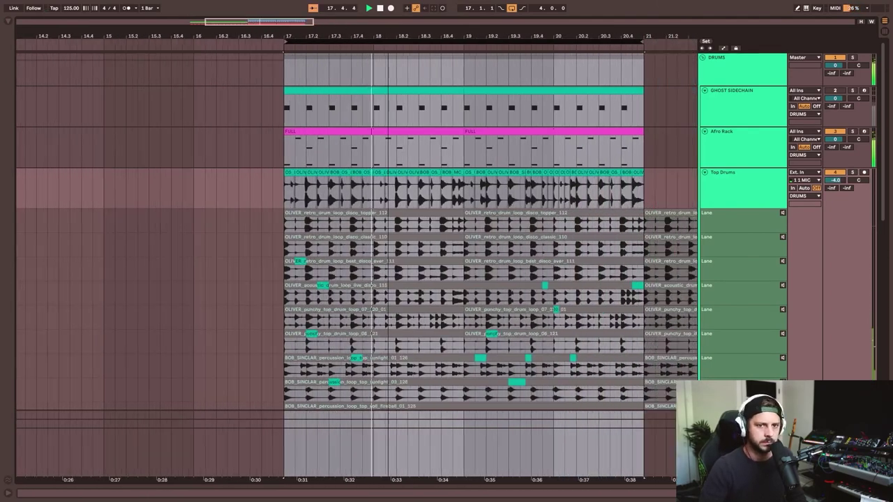
pyautogui.press('-')
pyautogui.press('-')
pyautogui.press('a')
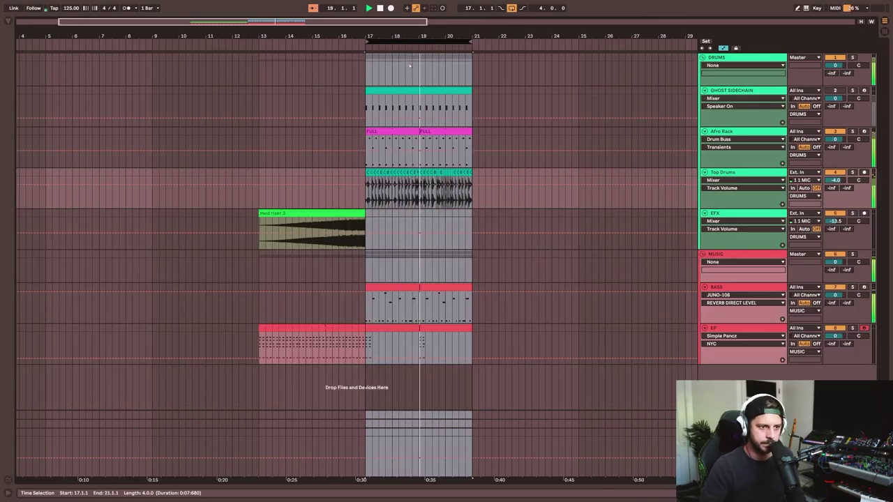
pyautogui.press('a')
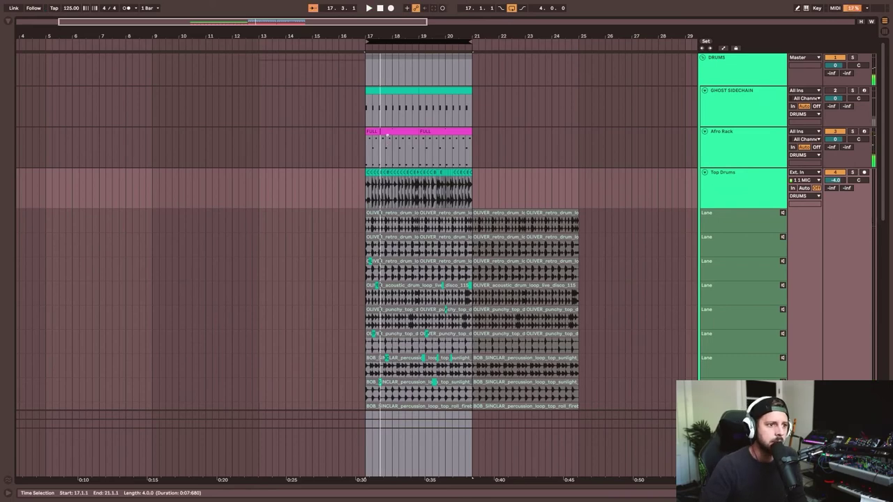
# - Consolidate the Afro Rack clips in bars 17 to 21 into one clip and open its notes unfolded in an enlarged editor
pyautogui.click(388, 132)
pyautogui.press('Right')
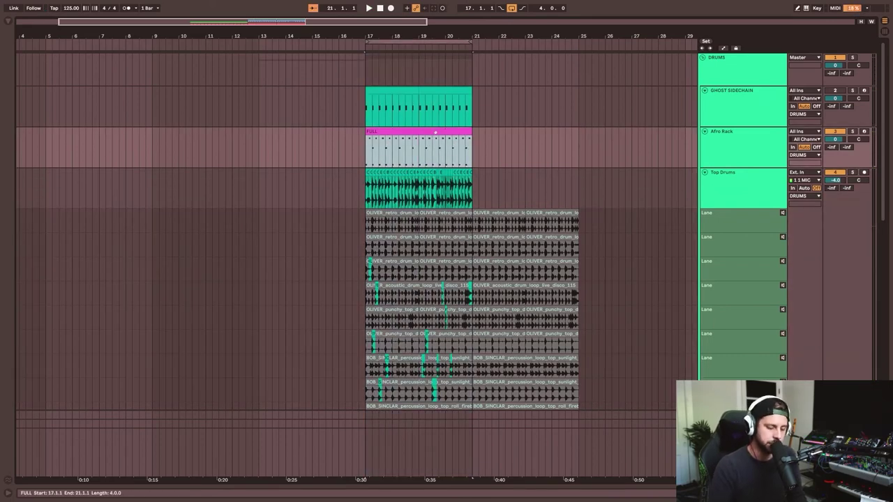
pyautogui.hotkey('ctrl', 'alt', 'l')
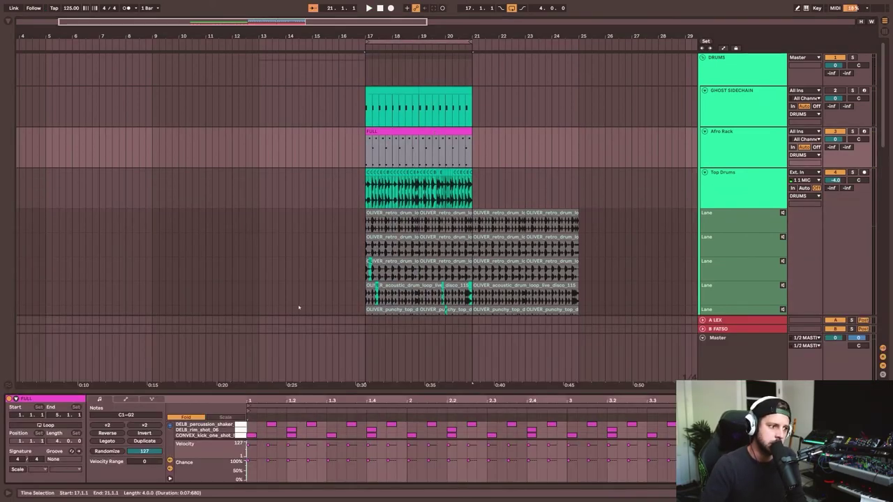
pyautogui.click(203, 417)
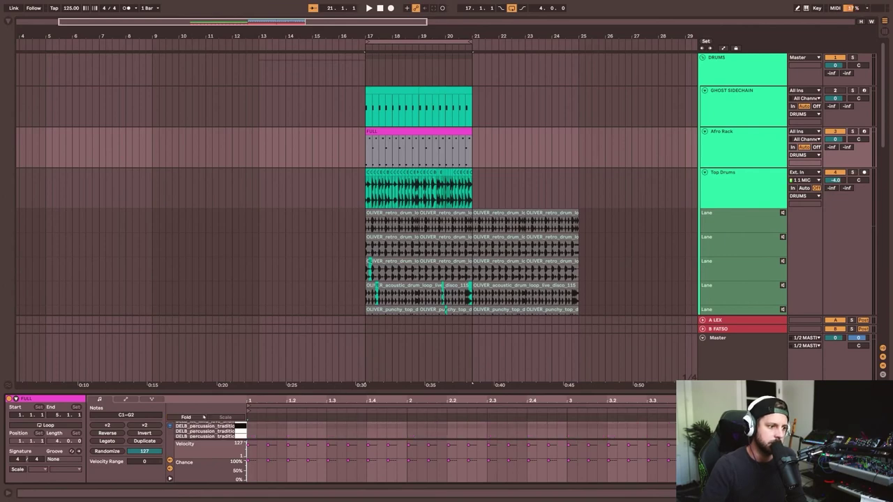
pyautogui.moveTo(326, 392); pyautogui.dragTo(303, 235)
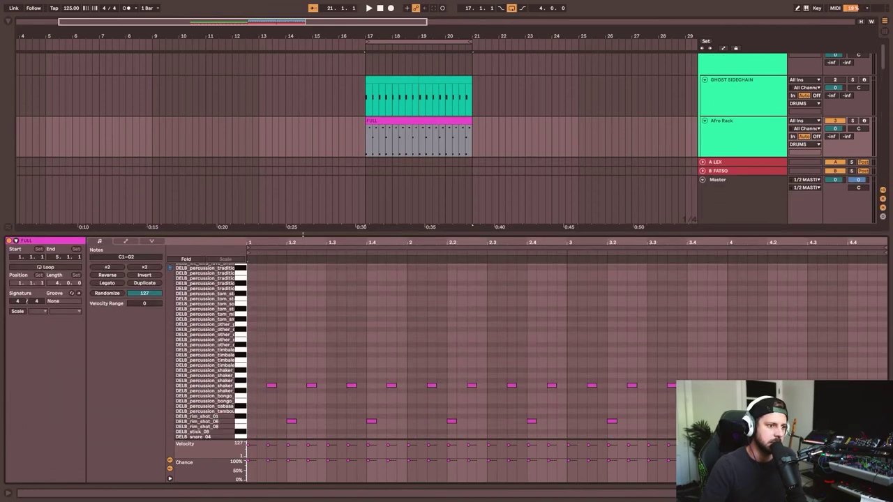
# - Add a percussion note to the Afro Rack clip, move it to D3 at beat 1.2 and audition it in playback
pyautogui.doubleClick(253, 326)
pyautogui.hscroll(-1, 283, 332)
pyautogui.press('Down')
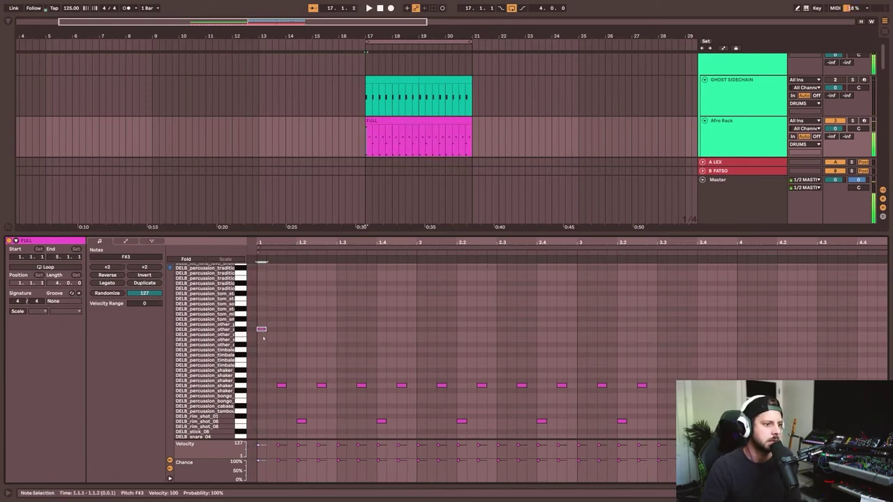
pyautogui.press('Down')
pyautogui.press('Down')
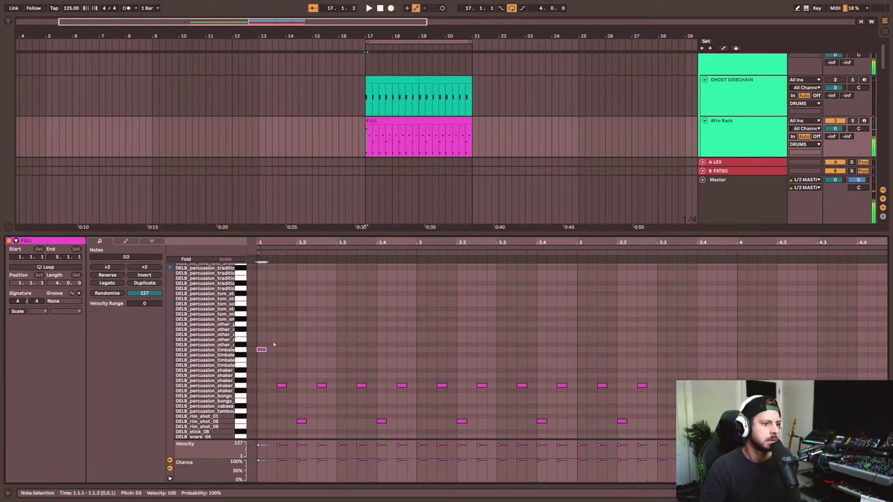
pyautogui.press('Right')
pyautogui.press('Right')
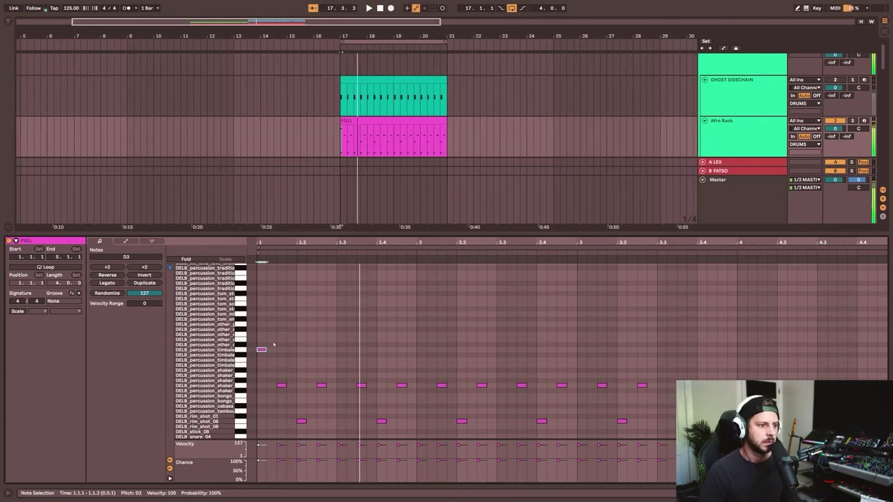
pyautogui.press('Left')
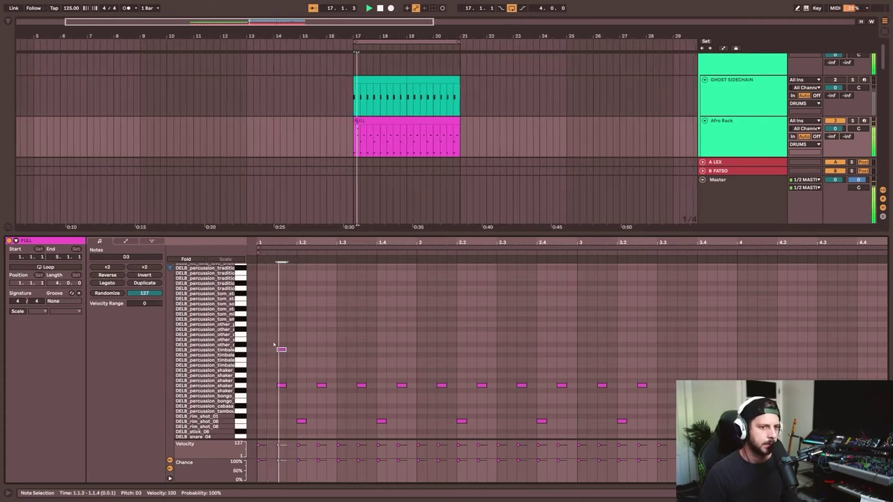
pyautogui.press('Left')
pyautogui.press('Right')
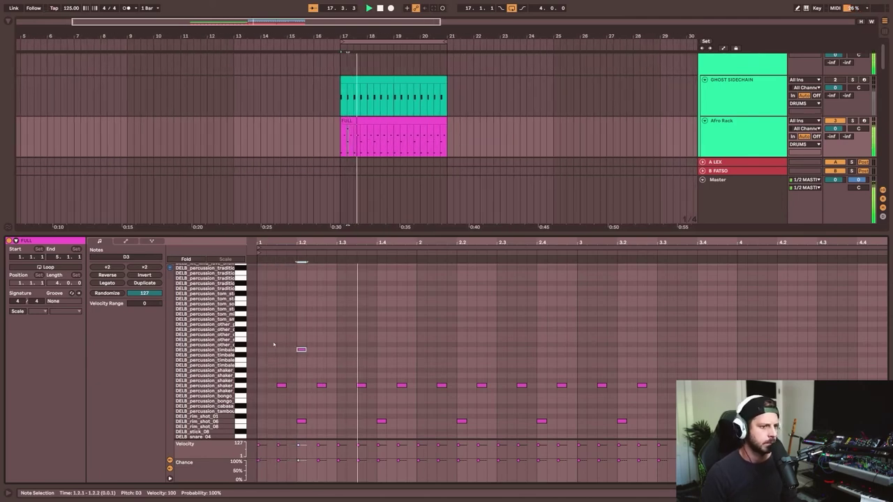
pyautogui.press('space')
# - Add a percussion note at beat 1.3 of the Afro Rack clip and audition other drum sounds, transposing it to G#3
pyautogui.doubleClick(341, 283)
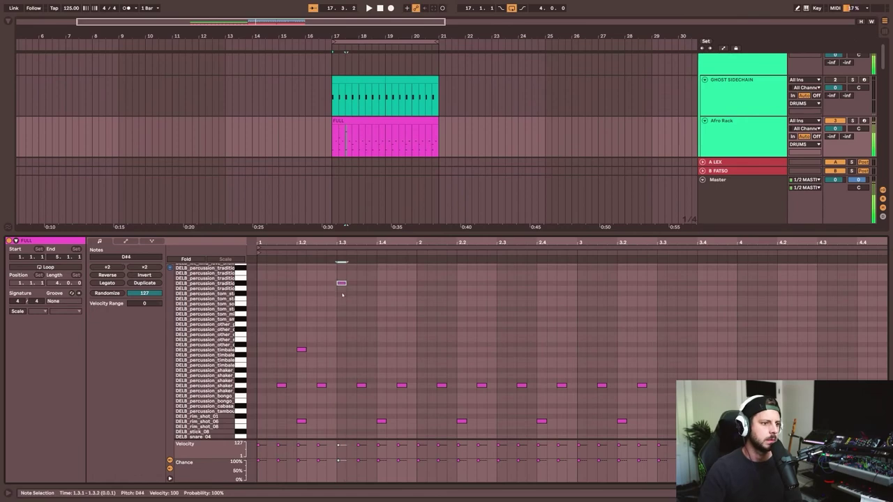
pyautogui.press('Up')
pyautogui.press('Up')
pyautogui.press('Up')
pyautogui.press('Up')
pyautogui.press('Up')
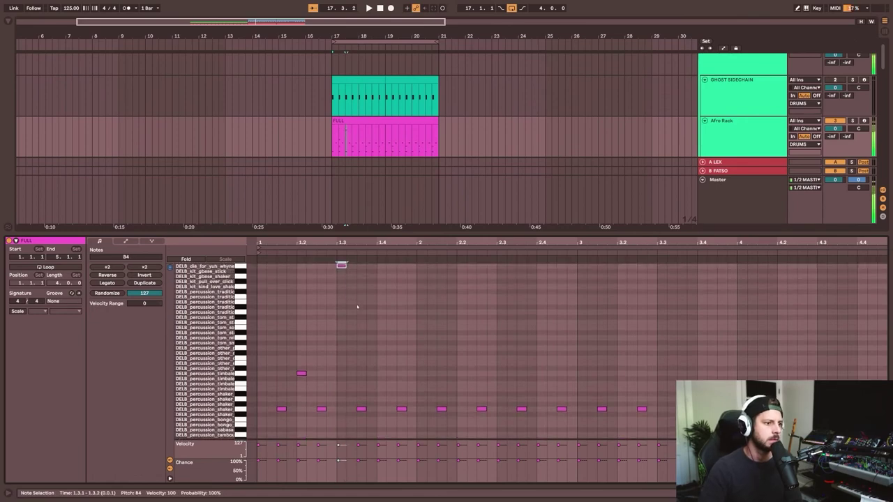
pyautogui.press('Down')
pyautogui.press('Down')
pyautogui.press('Down')
pyautogui.press('Down')
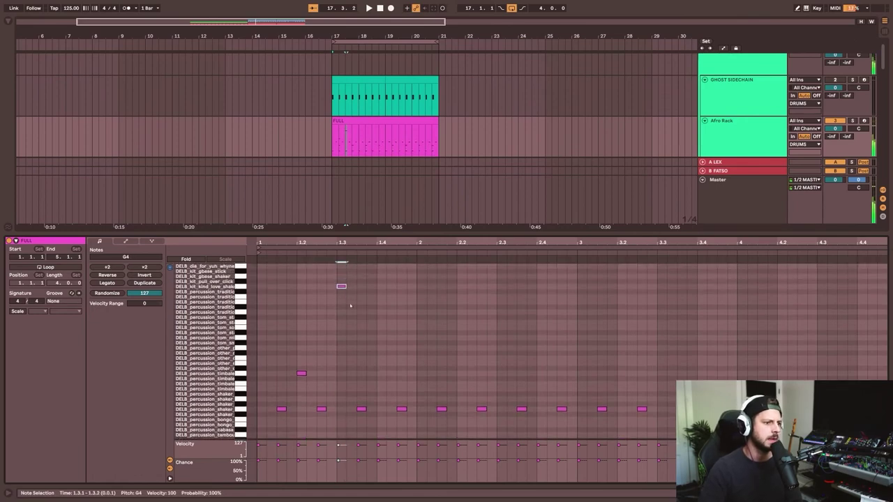
pyautogui.scroll(-4, 350, 305)
pyautogui.press('Down')
pyautogui.press('Down')
pyautogui.press('Down')
pyautogui.press('Down')
pyautogui.press('Down')
pyautogui.press('Down')
pyautogui.press('Down')
pyautogui.press('Down')
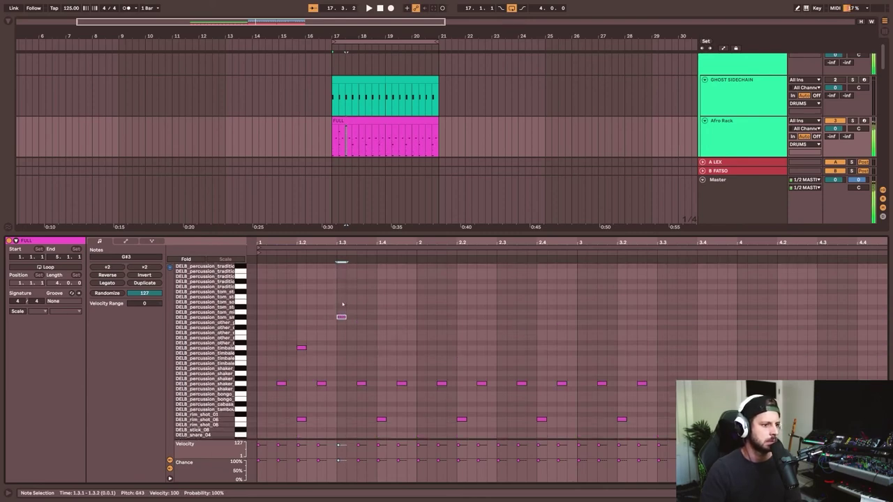
# - Transpose the newly added percussion note down to A#2, move it to the clip's start at 1.1.1 and audition it in playback
pyautogui.press('Down')
pyautogui.press('Down')
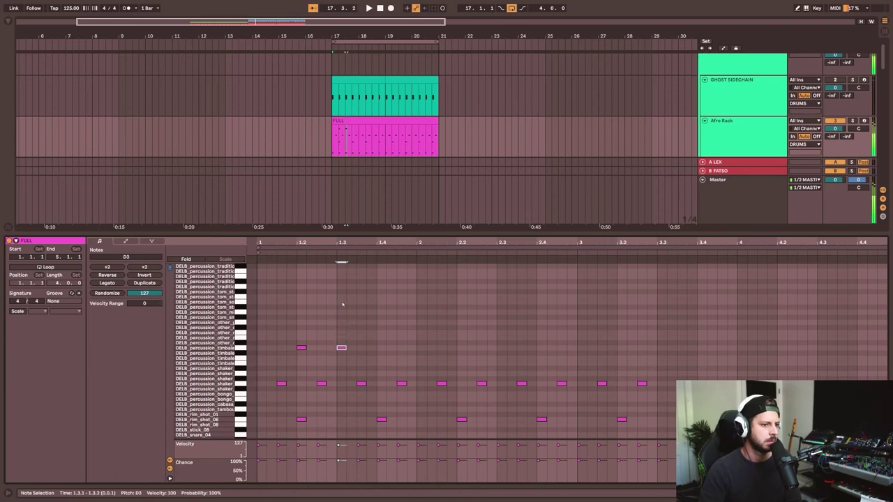
pyautogui.press('Down')
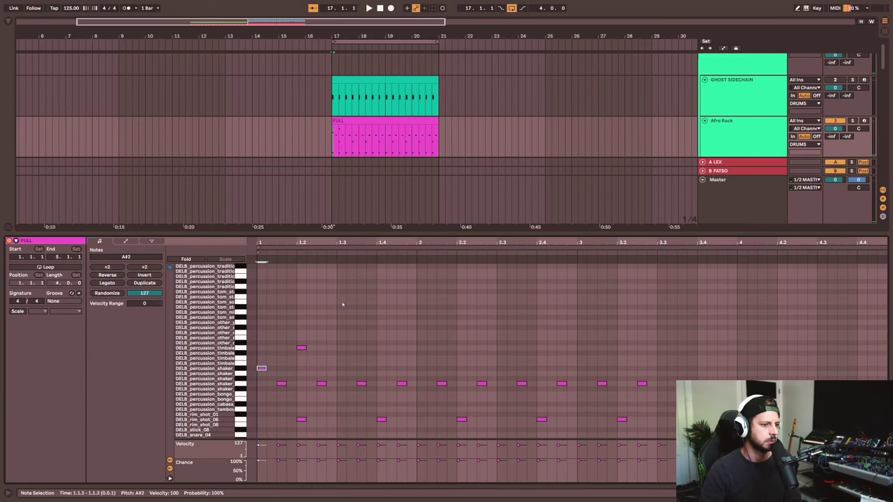
pyautogui.press('space')
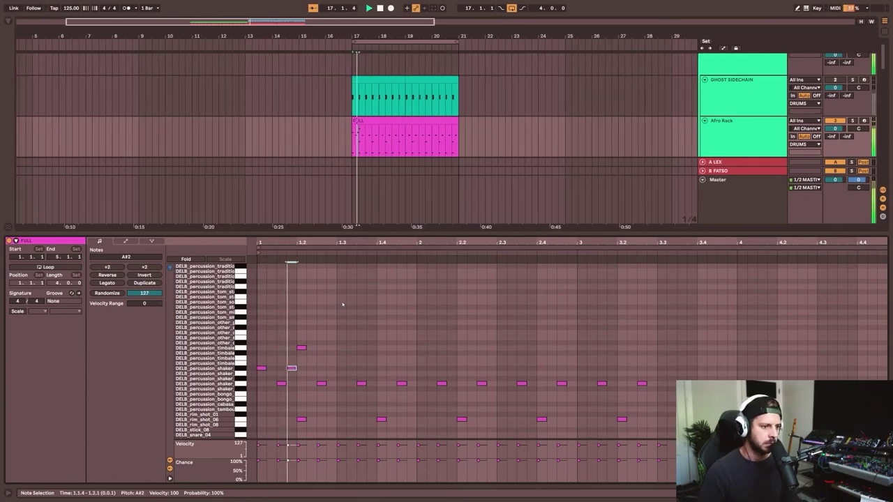
# - Duplicate the A#2 shaker note to positions 1.1.4, 1.3 and 1.4 of the Afro Rack clip
pyautogui.hotkey('ctrl', 'd')
pyautogui.press('Right')
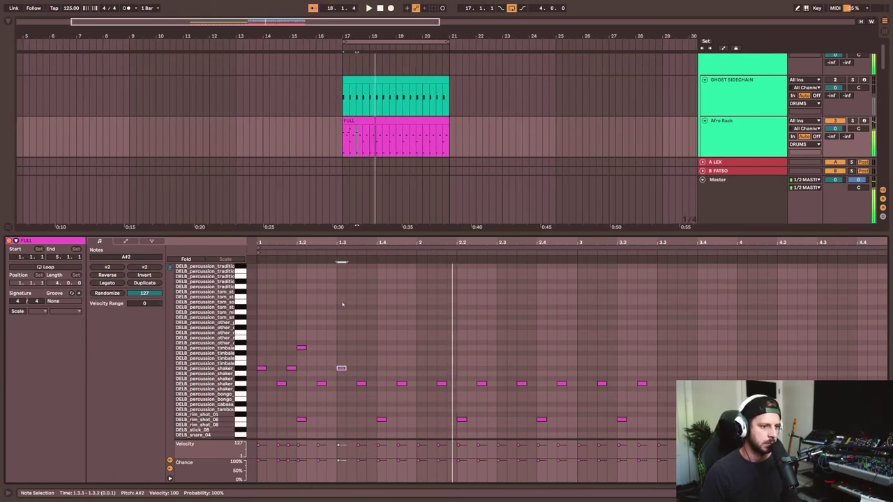
pyautogui.hotkey('ctrl', 'd')
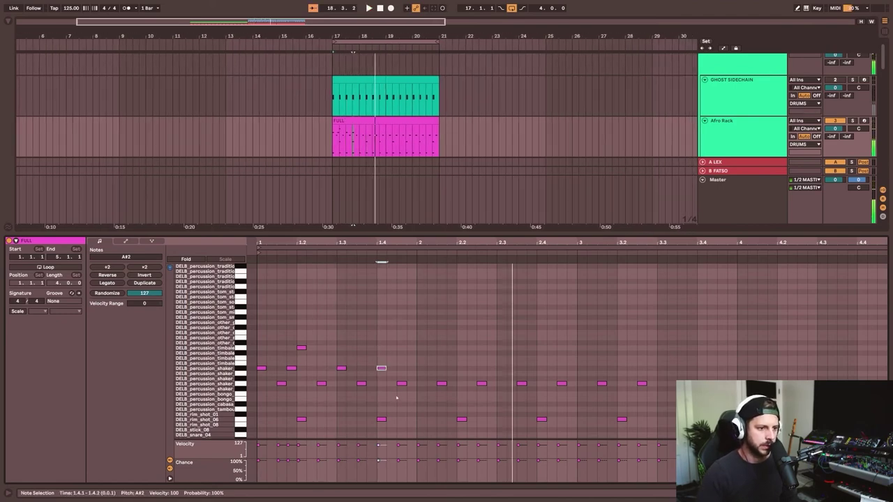
# - Repeat the A#2 notes at 1.3 and 1.4 through the end of bar 4, undoing the extra copy past the clip's end
pyautogui.moveTo(416, 367); pyautogui.dragTo(337, 370)
pyautogui.hotkey('ctrl', 'd')
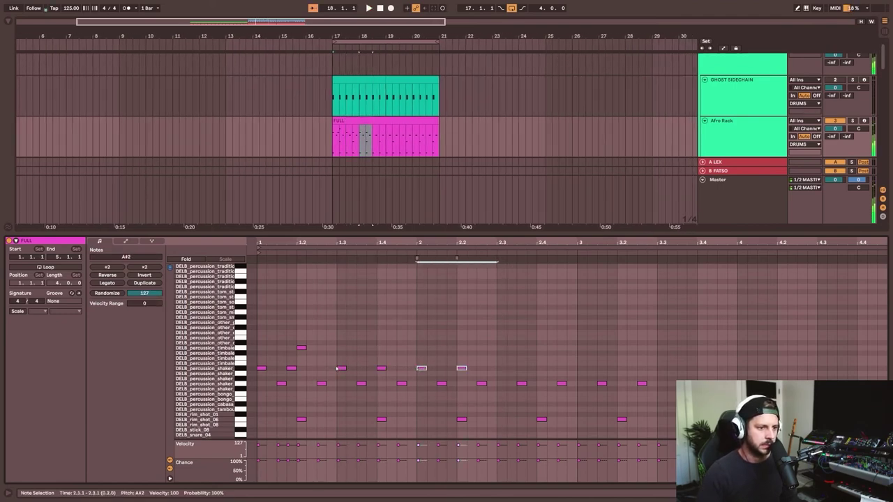
pyautogui.hotkey('ctrl', 'd')
pyautogui.hotkey('ctrl', 'd')
pyautogui.hotkey('ctrl', 'd')
pyautogui.hotkey('ctrl', 'd')
pyautogui.hotkey('ctrl', 'd')
pyautogui.click(342, 329)
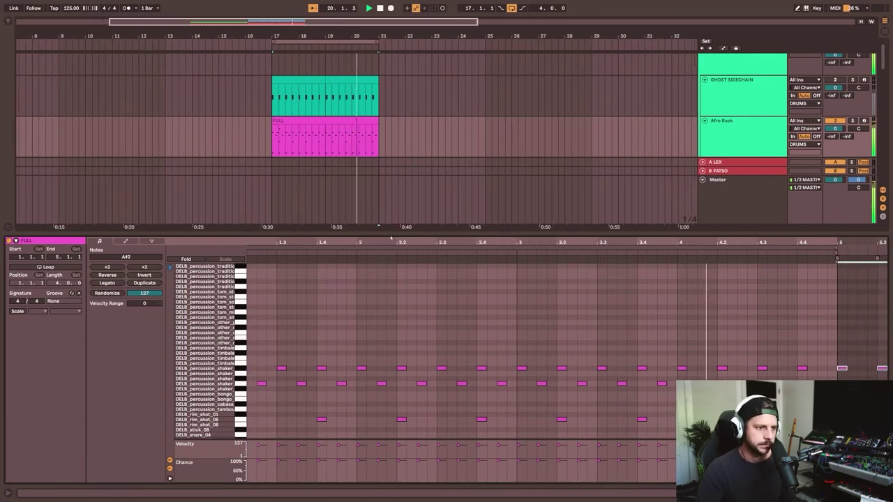
pyautogui.hotkey('ctrl', 'z')
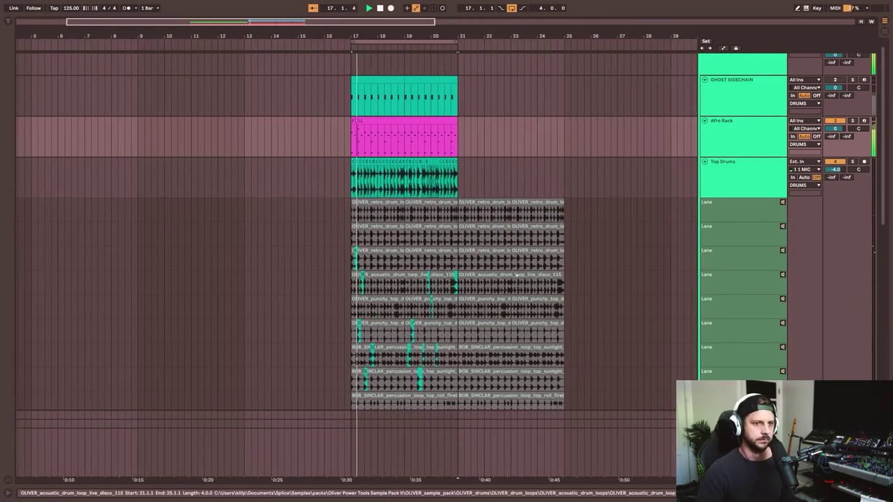